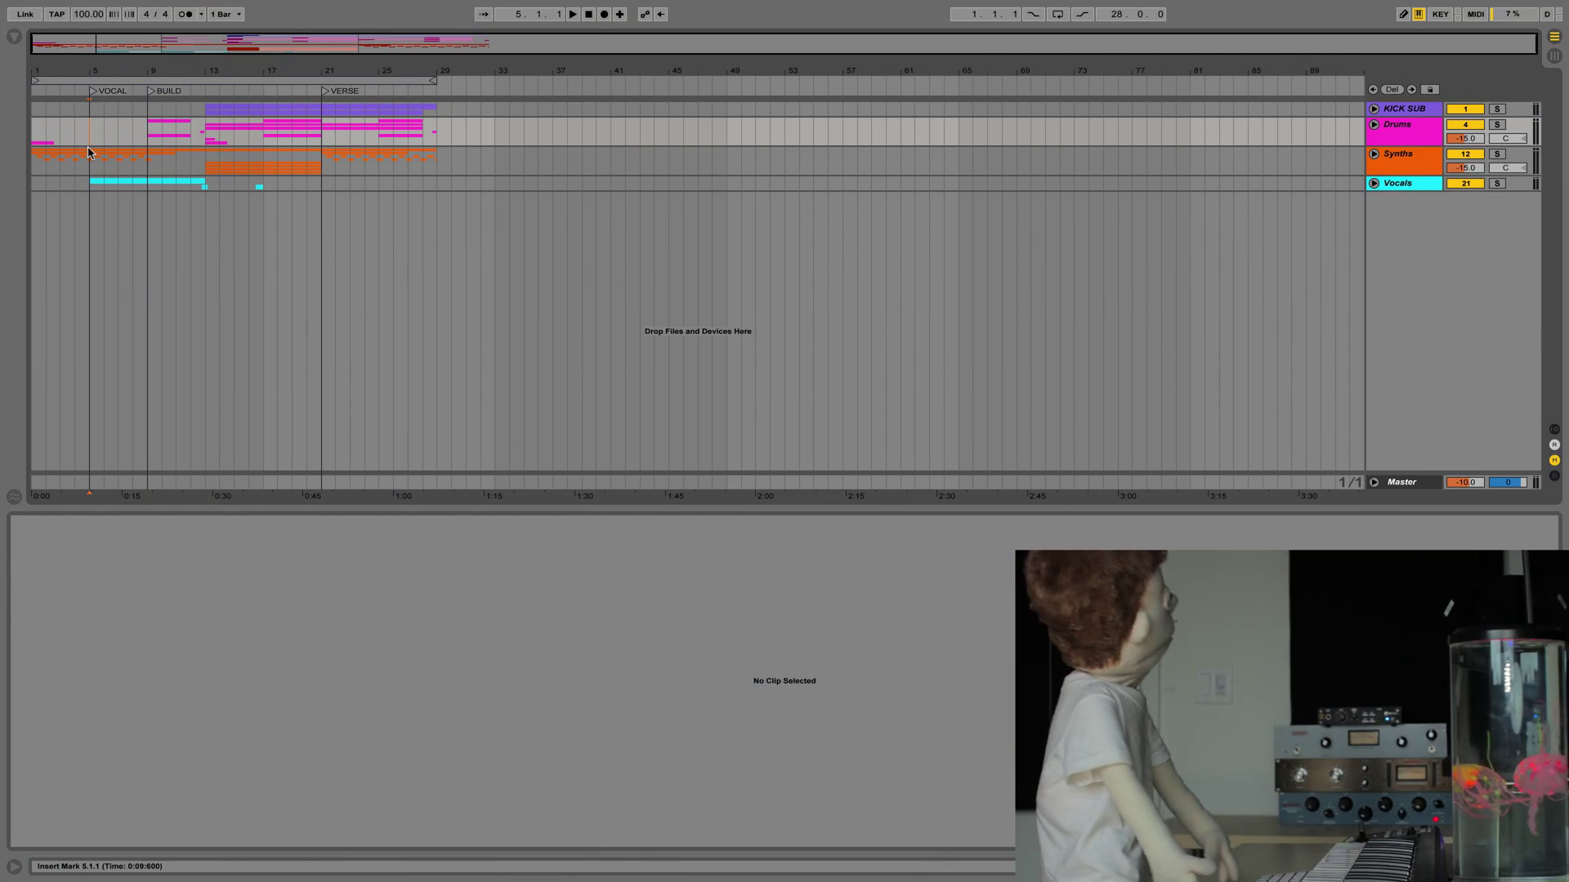
Step: Audition the BUILD section from bar 9, then leave the start marker at bar 13
{"action": "left_click", "coordinate": [149, 131]}
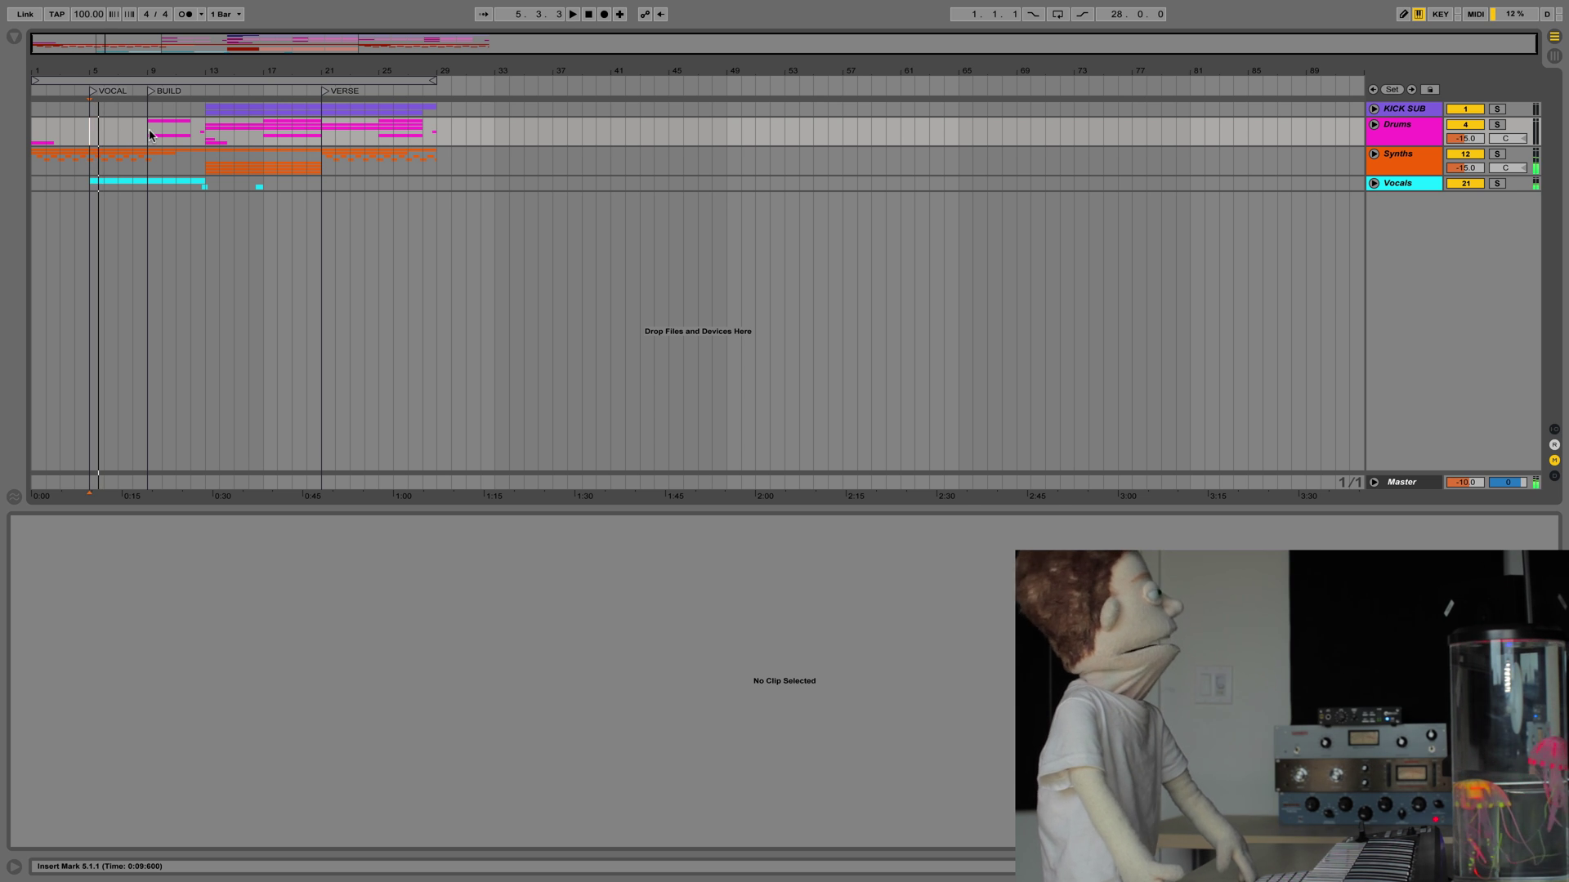
{"action": "left_click", "coordinate": [205, 129]}
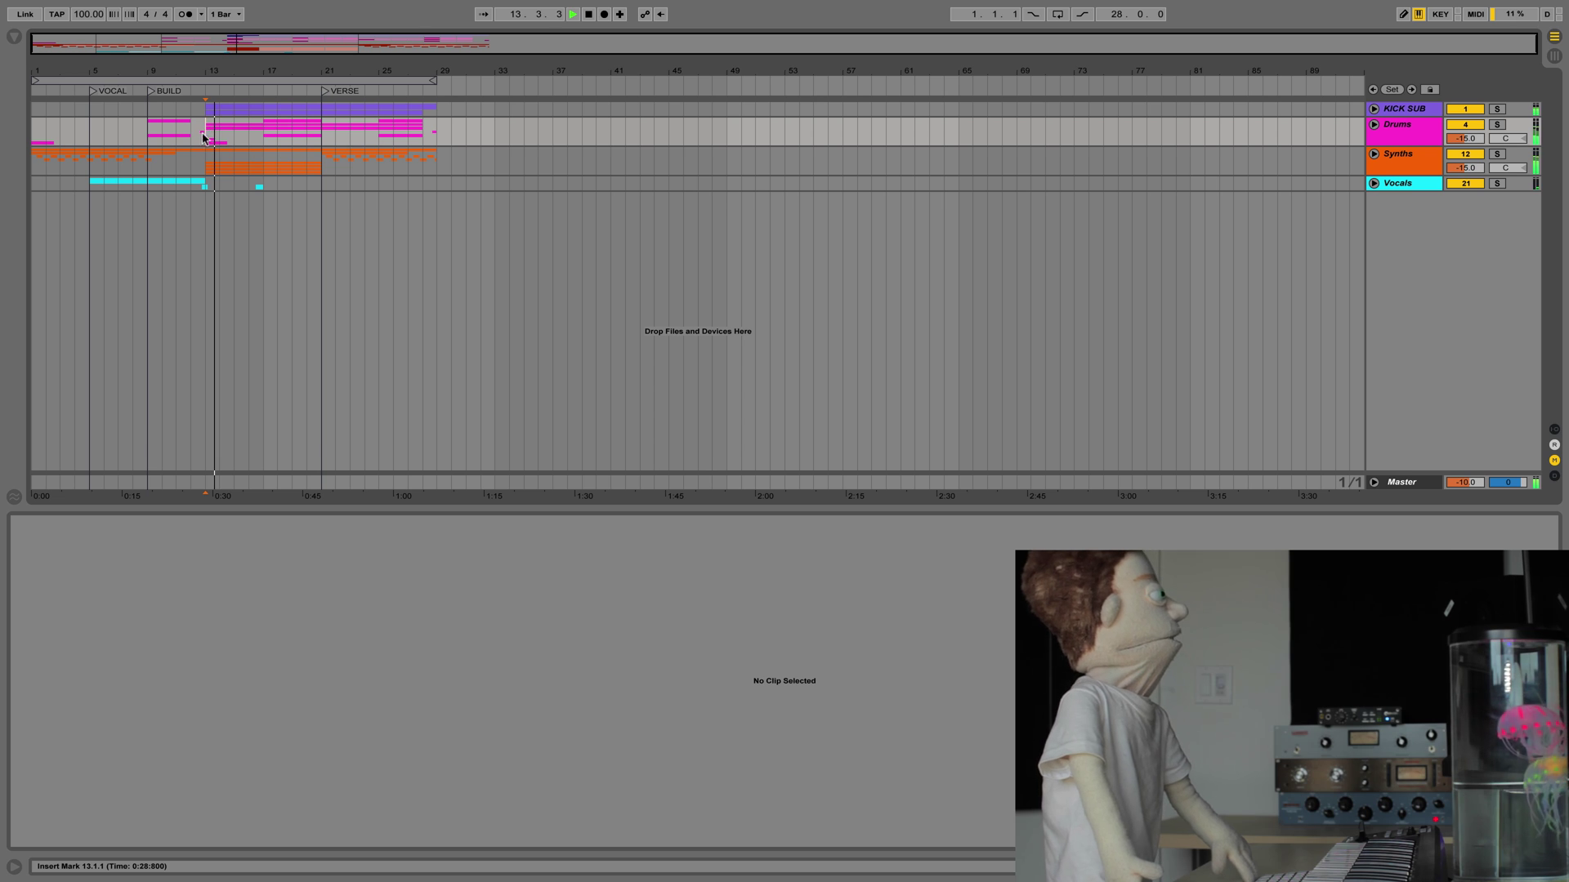
{"action": "key", "text": "space"}
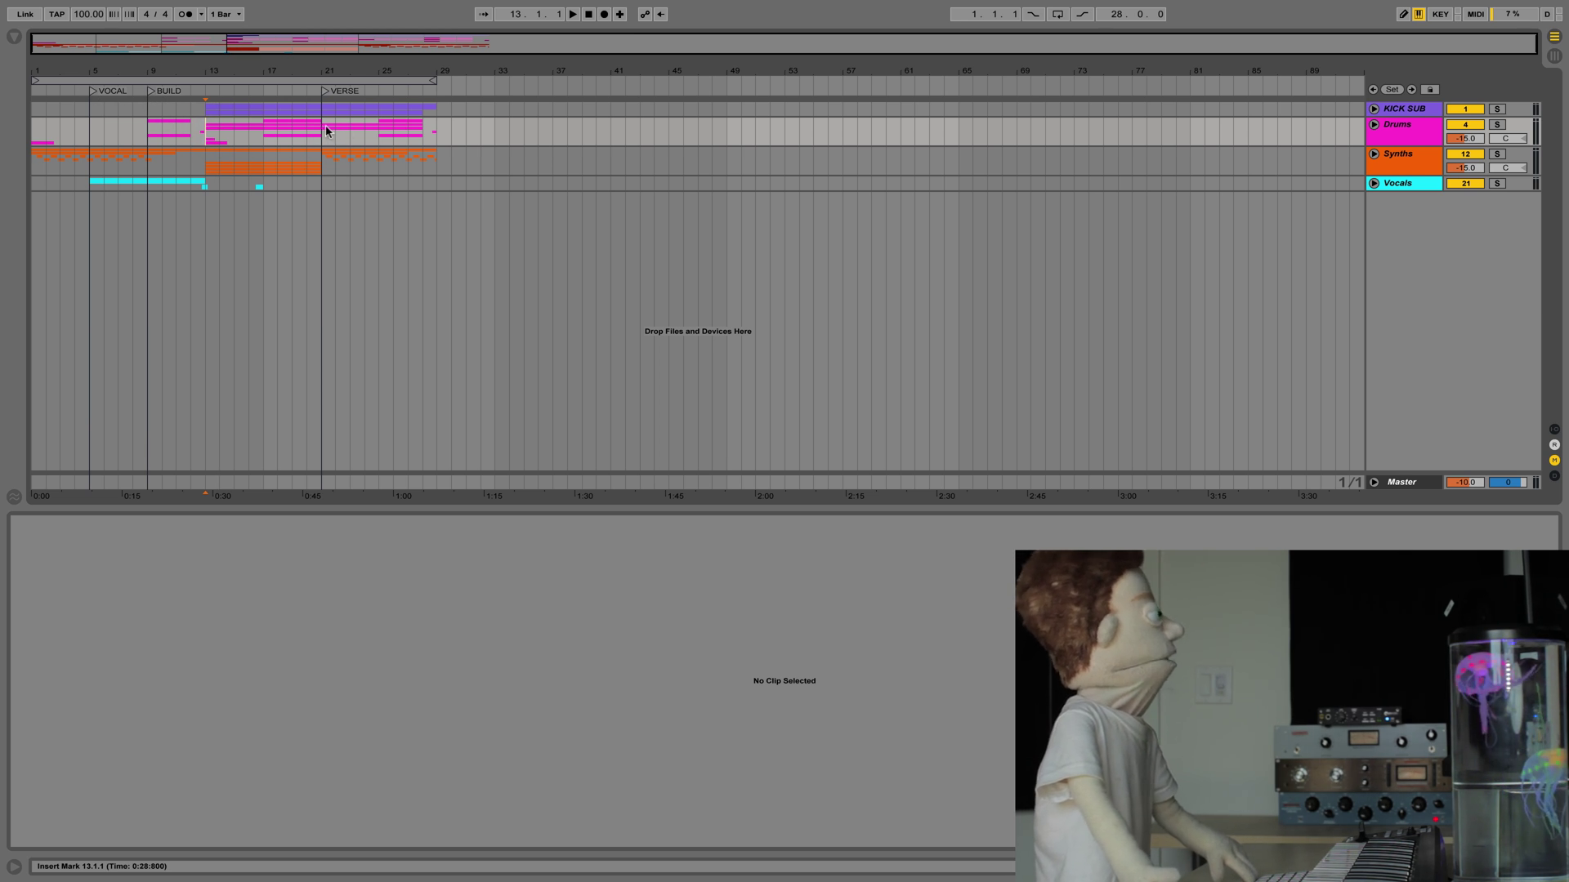
{"action": "left_click", "coordinate": [148, 131]}
{"action": "key", "text": "space"}
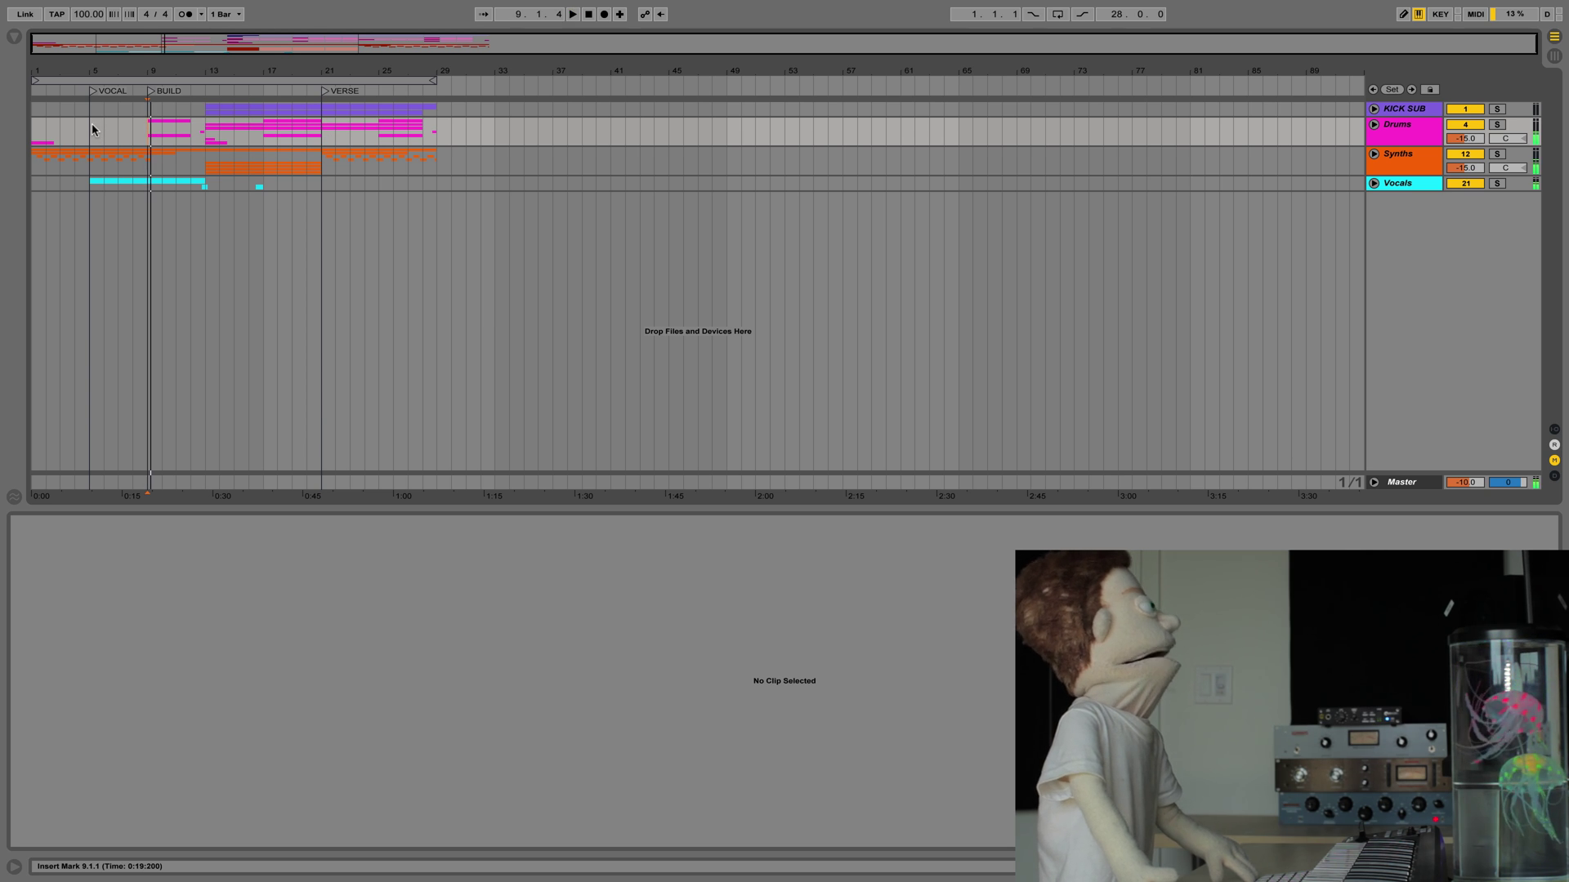
{"action": "key", "text": "space"}
{"action": "left_click", "coordinate": [205, 132]}
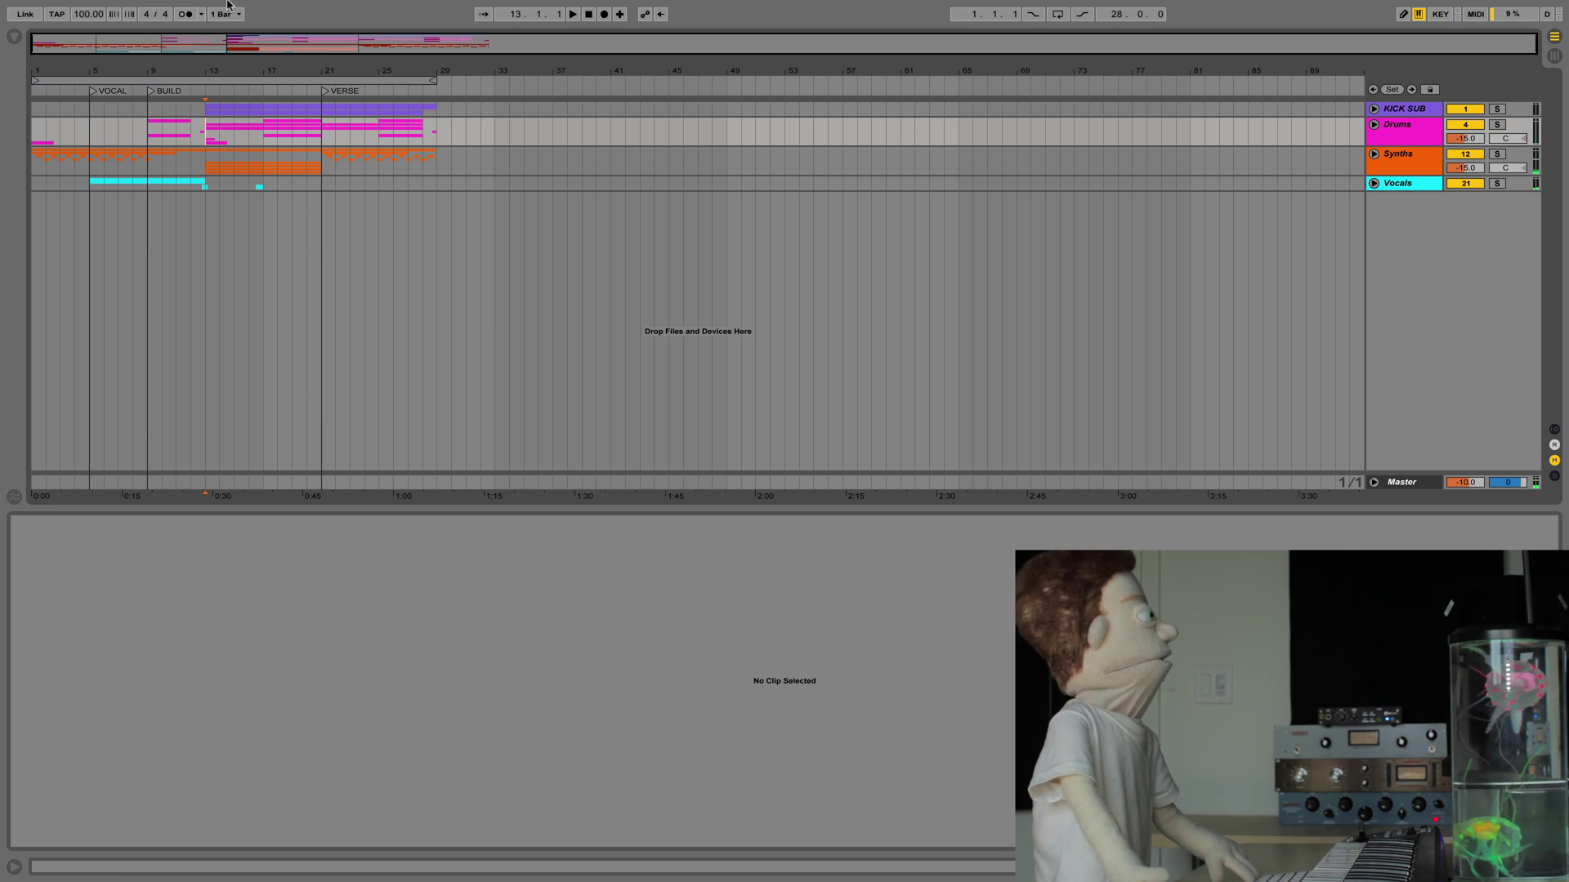
Step: Add a new locator at bar 13 from the Create menu and name it DROP
{"action": "left_click", "coordinate": [176, 8]}
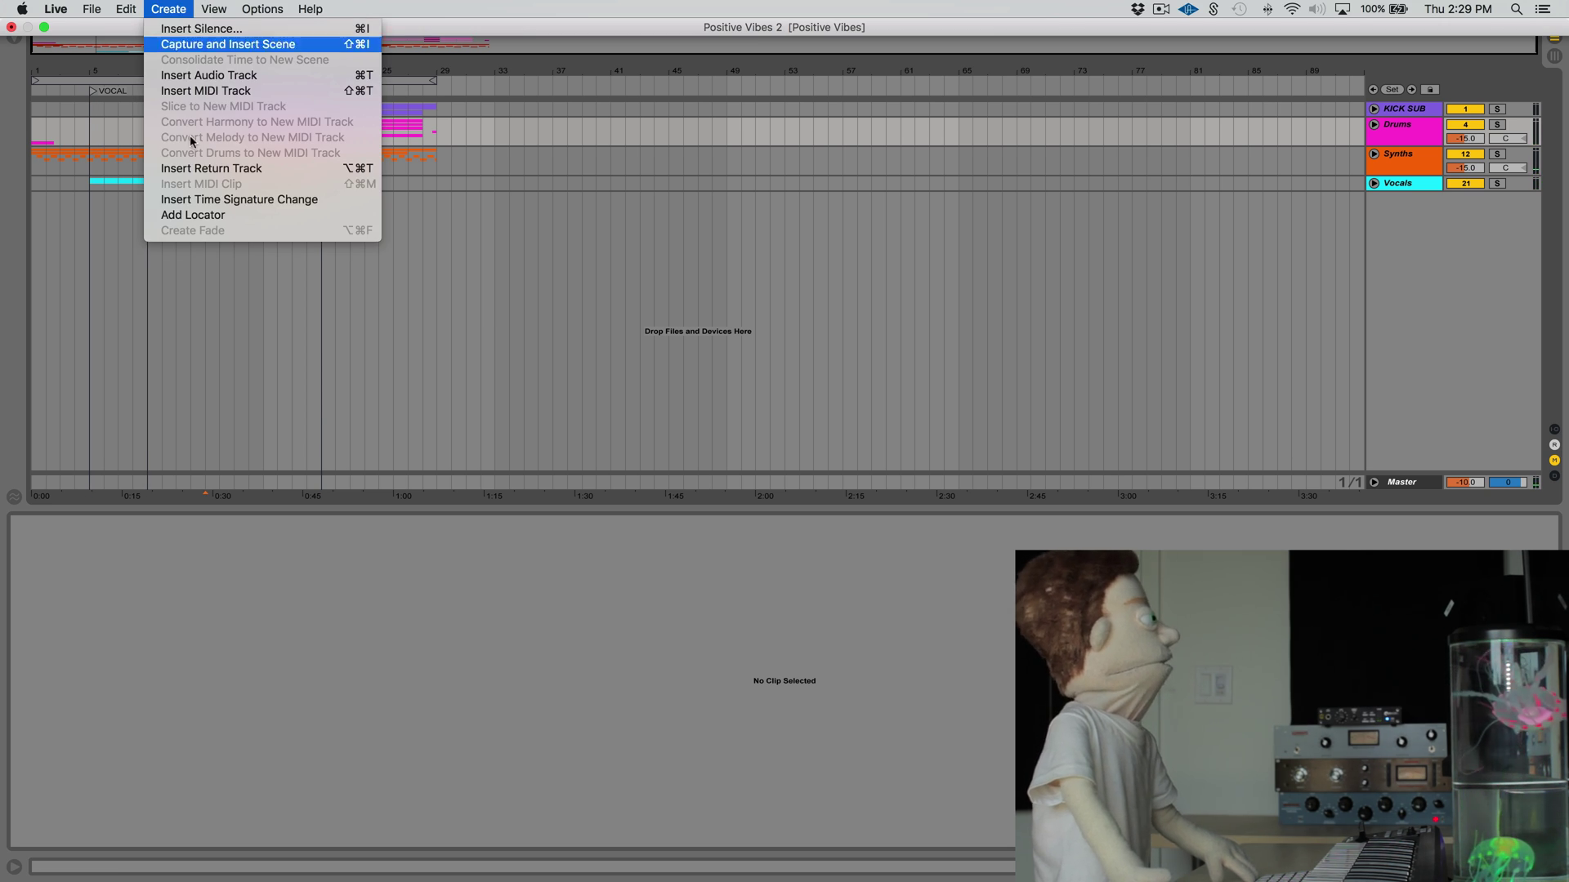
{"action": "left_click", "coordinate": [228, 215]}
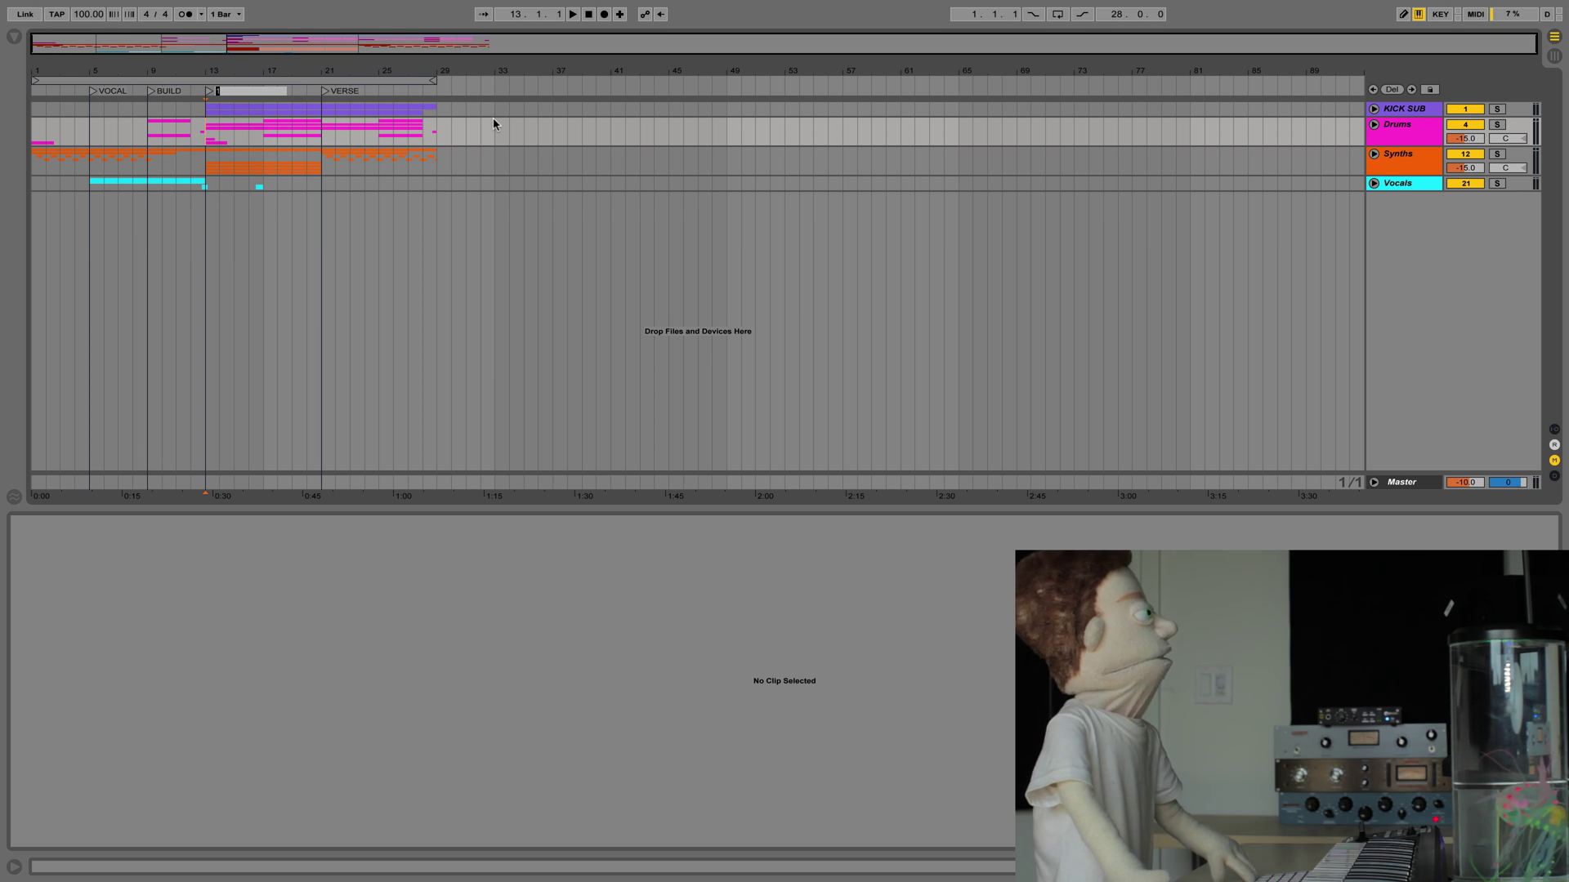
{"action": "type", "text": "DROP"}
{"action": "key", "text": "Return"}
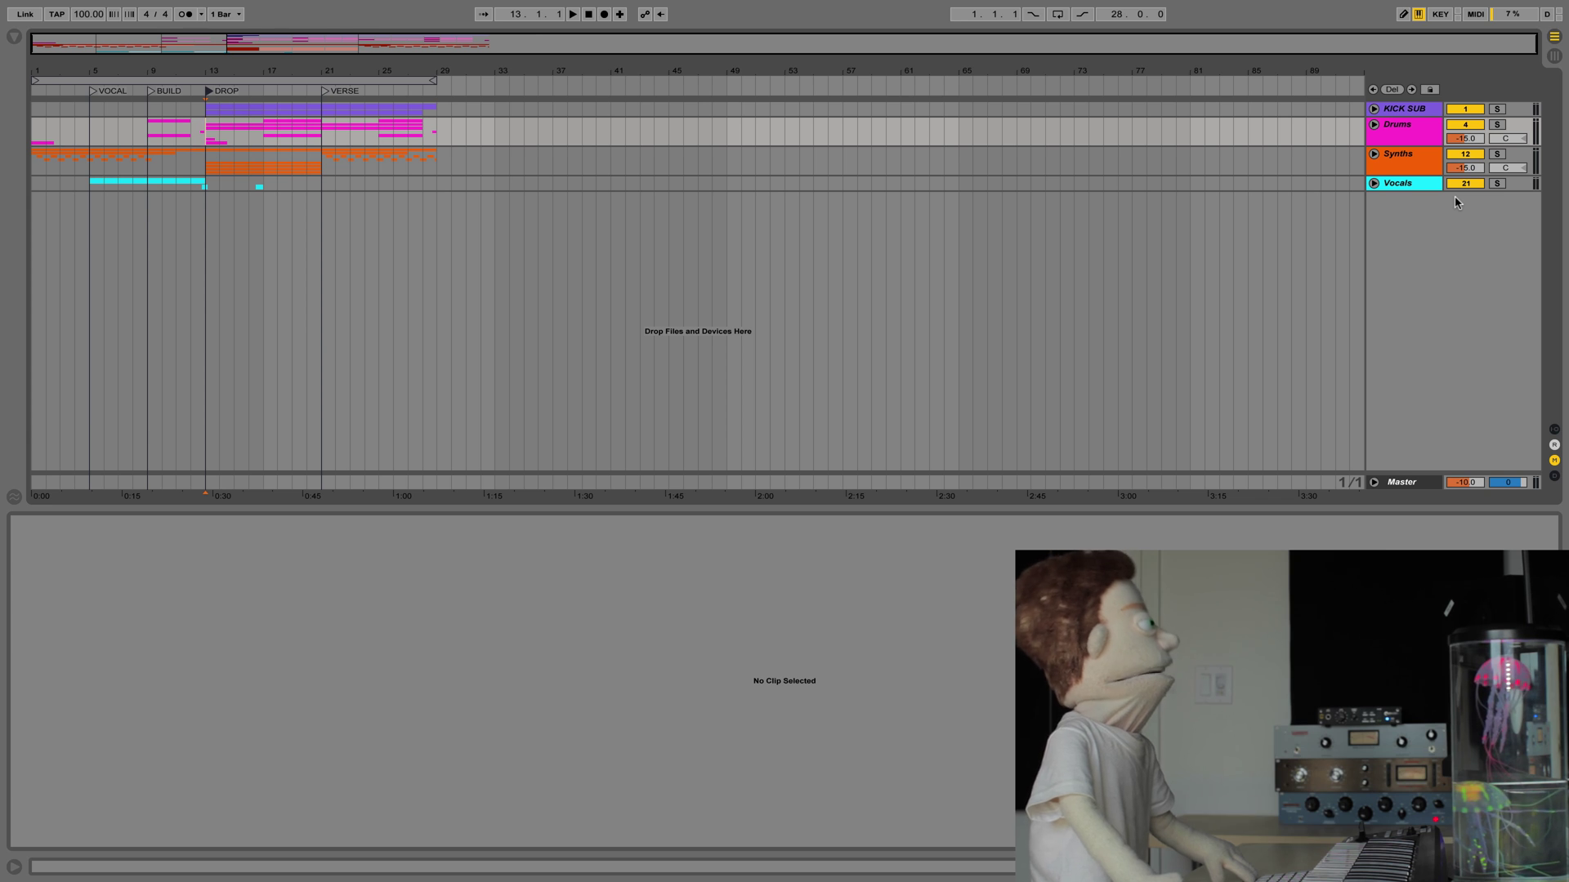
Step: In the Vocals group, duplicate bars 5–21 on 22 Audio so positive_vibes repeats at bar 21
{"action": "left_click", "coordinate": [1374, 183]}
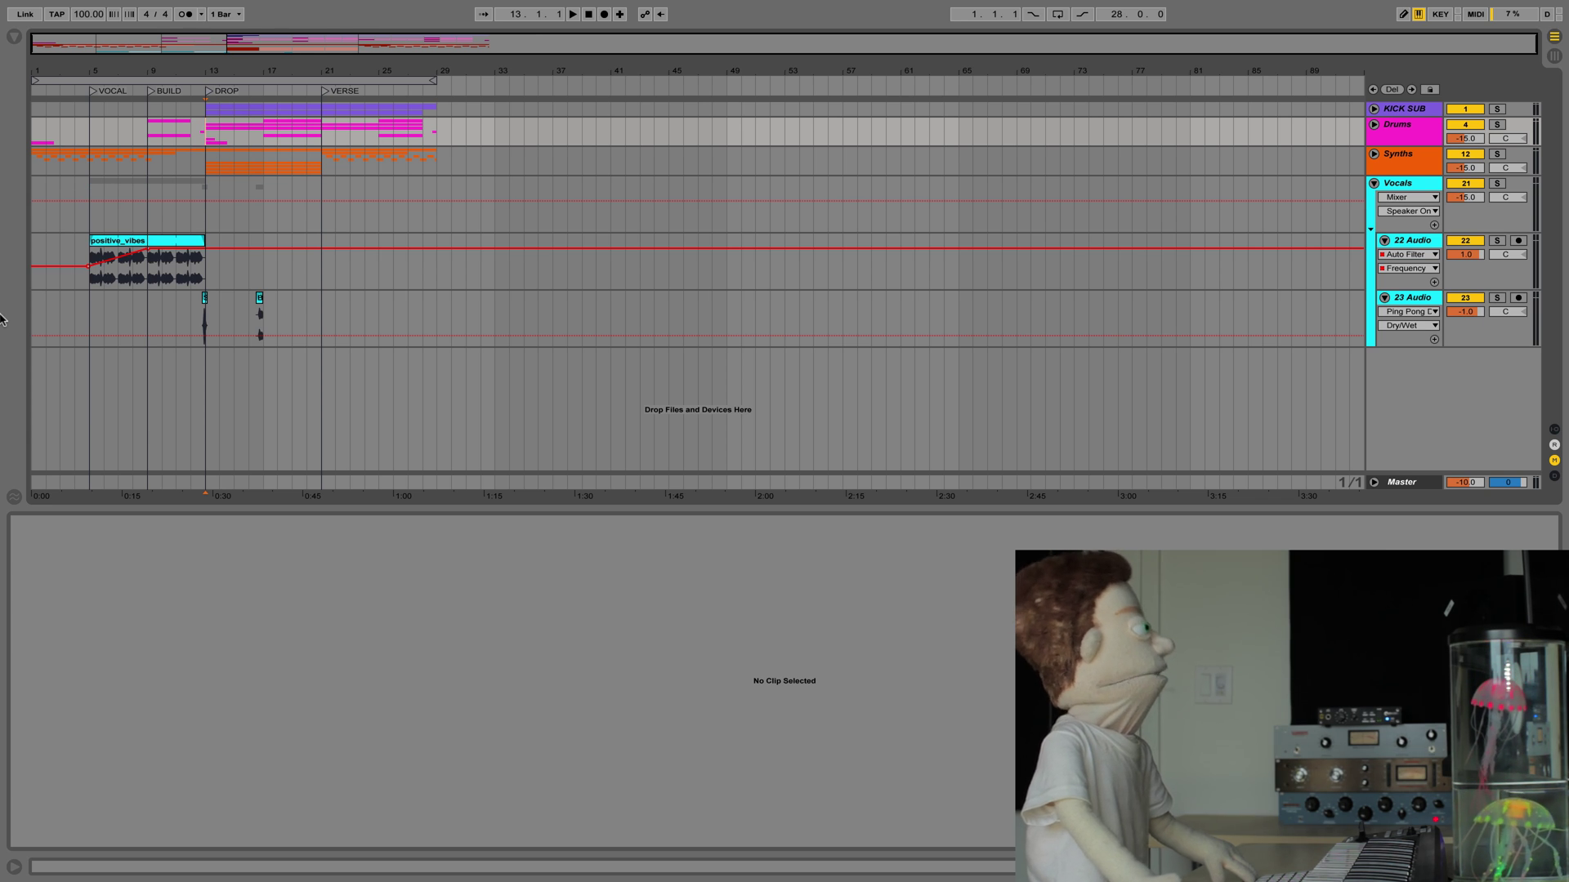
{"action": "left_click", "coordinate": [86, 277]}
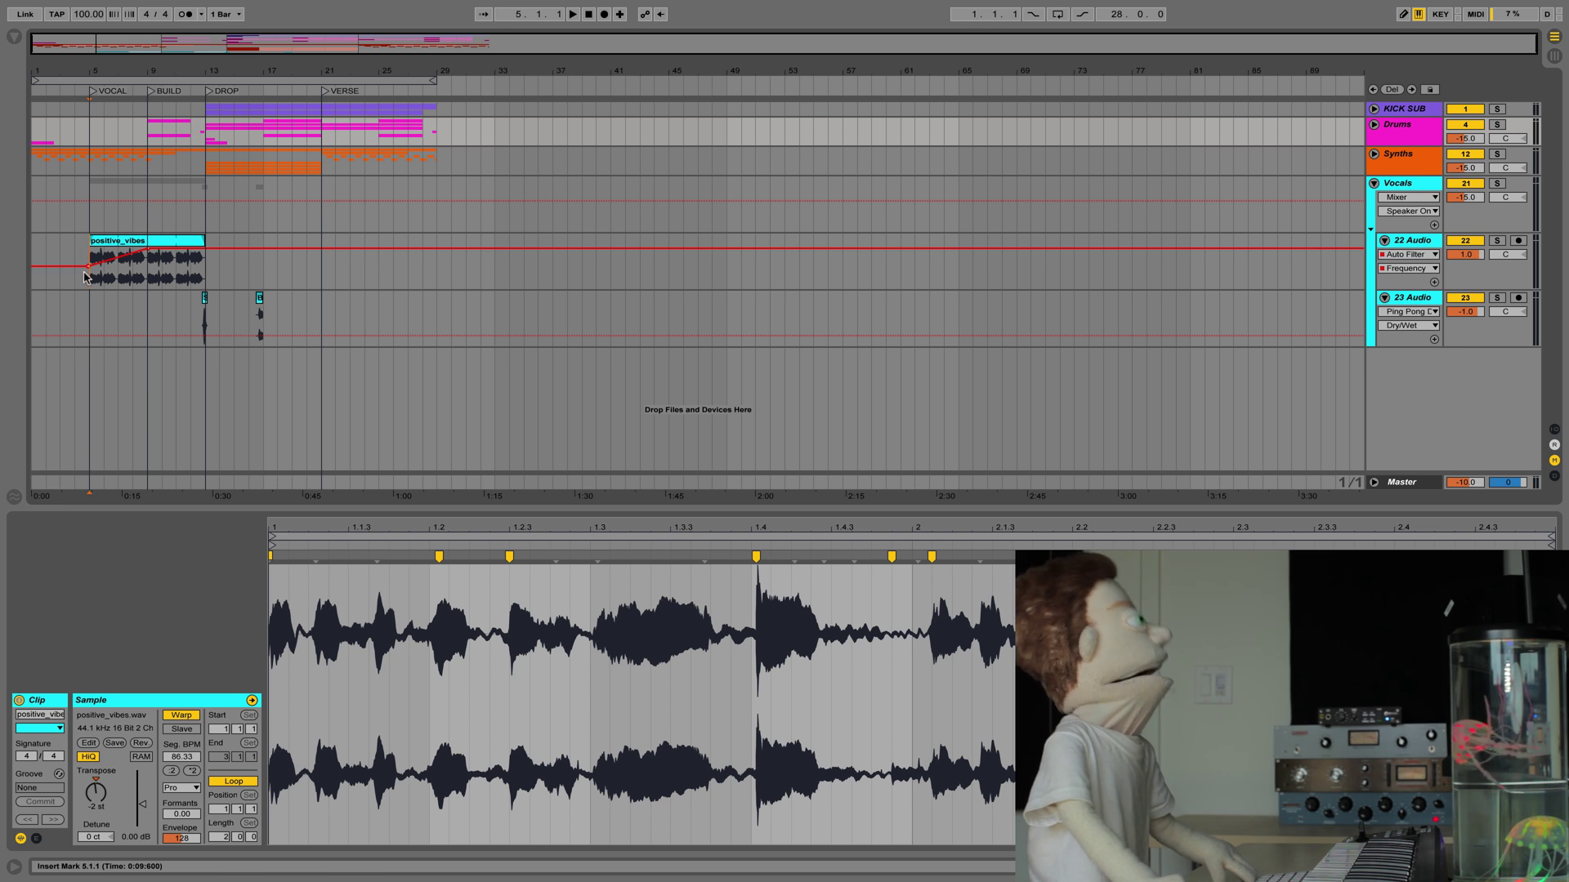
{"action": "left_click_drag", "start_coordinate": [86, 276], "coordinate": [323, 276]}
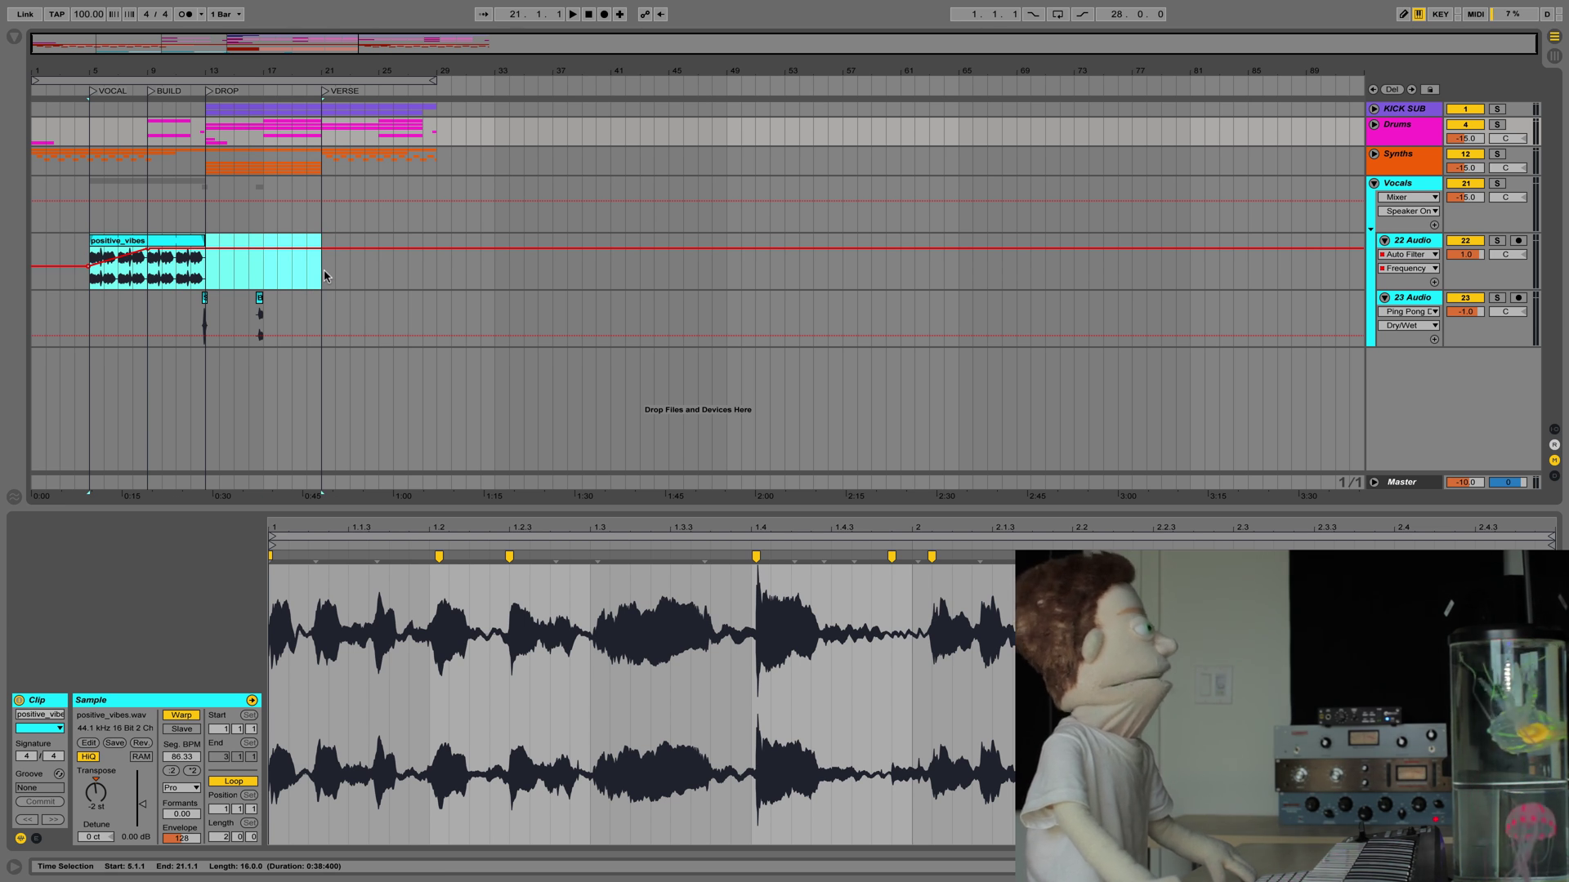
{"action": "left_click_drag", "start_coordinate": [324, 276], "coordinate": [324, 276]}
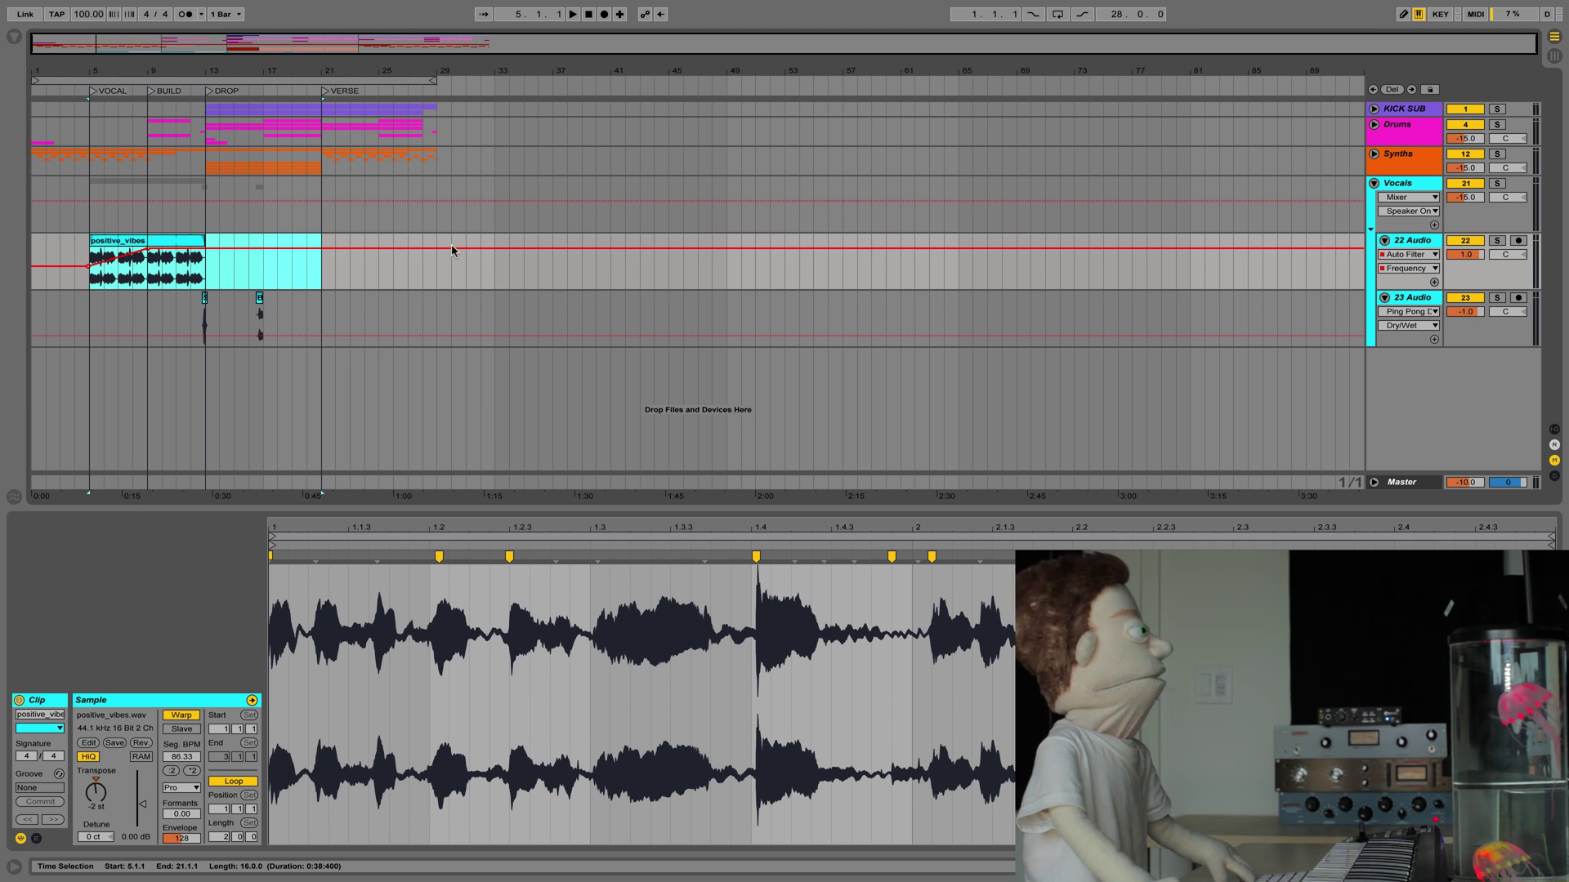
{"action": "key", "text": "super+d"}
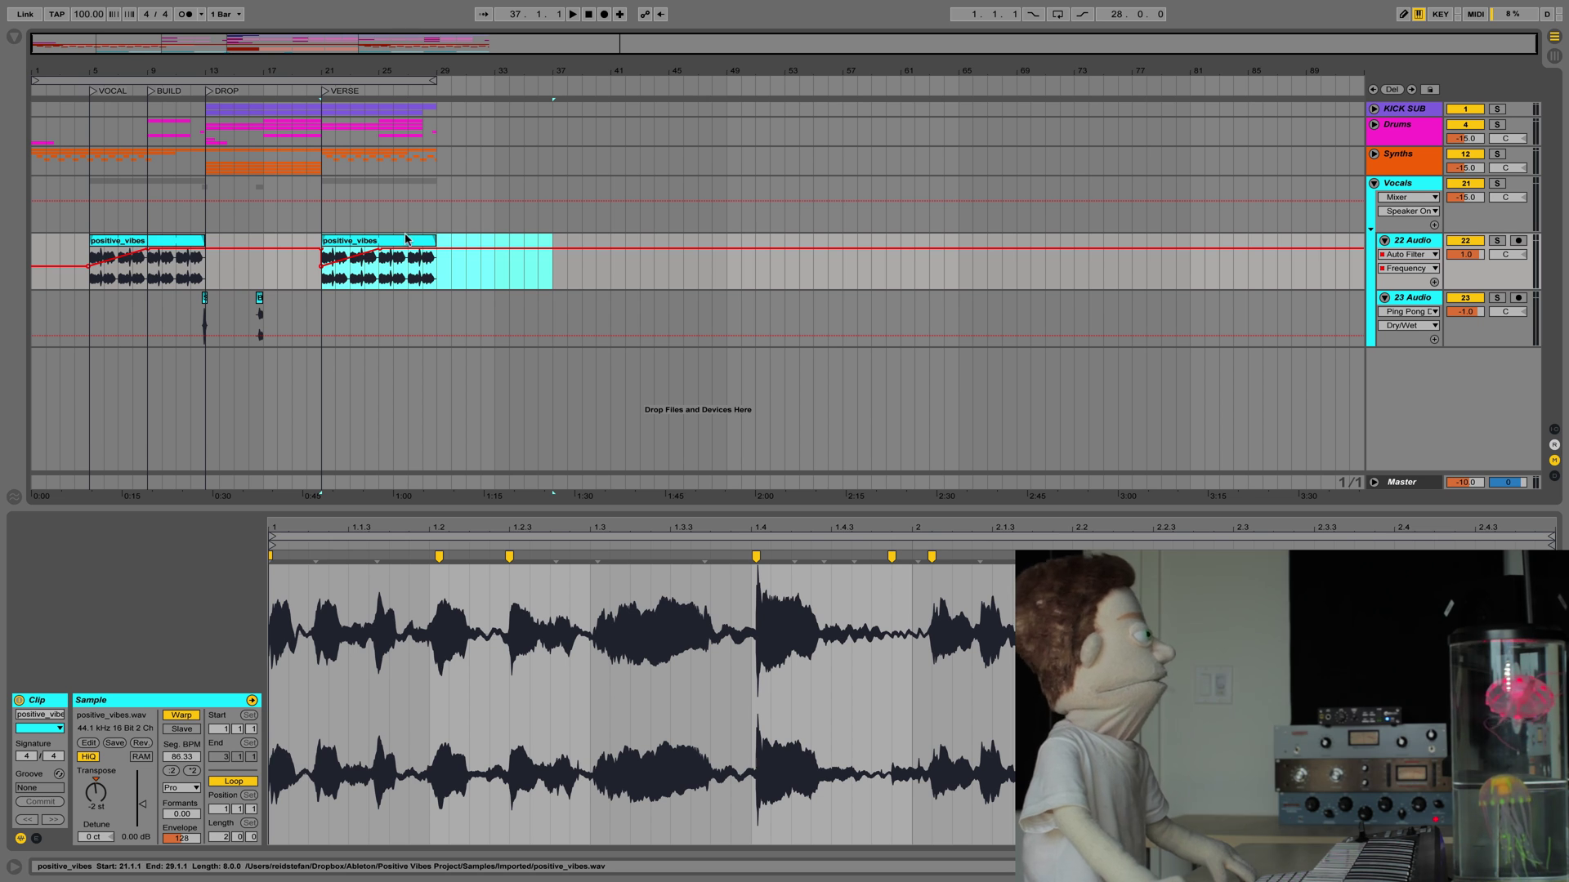
Step: Play from bar 20 to check the verse copy, then select both positive_vibes clips
{"action": "left_click", "coordinate": [311, 242]}
{"action": "key", "text": "space"}
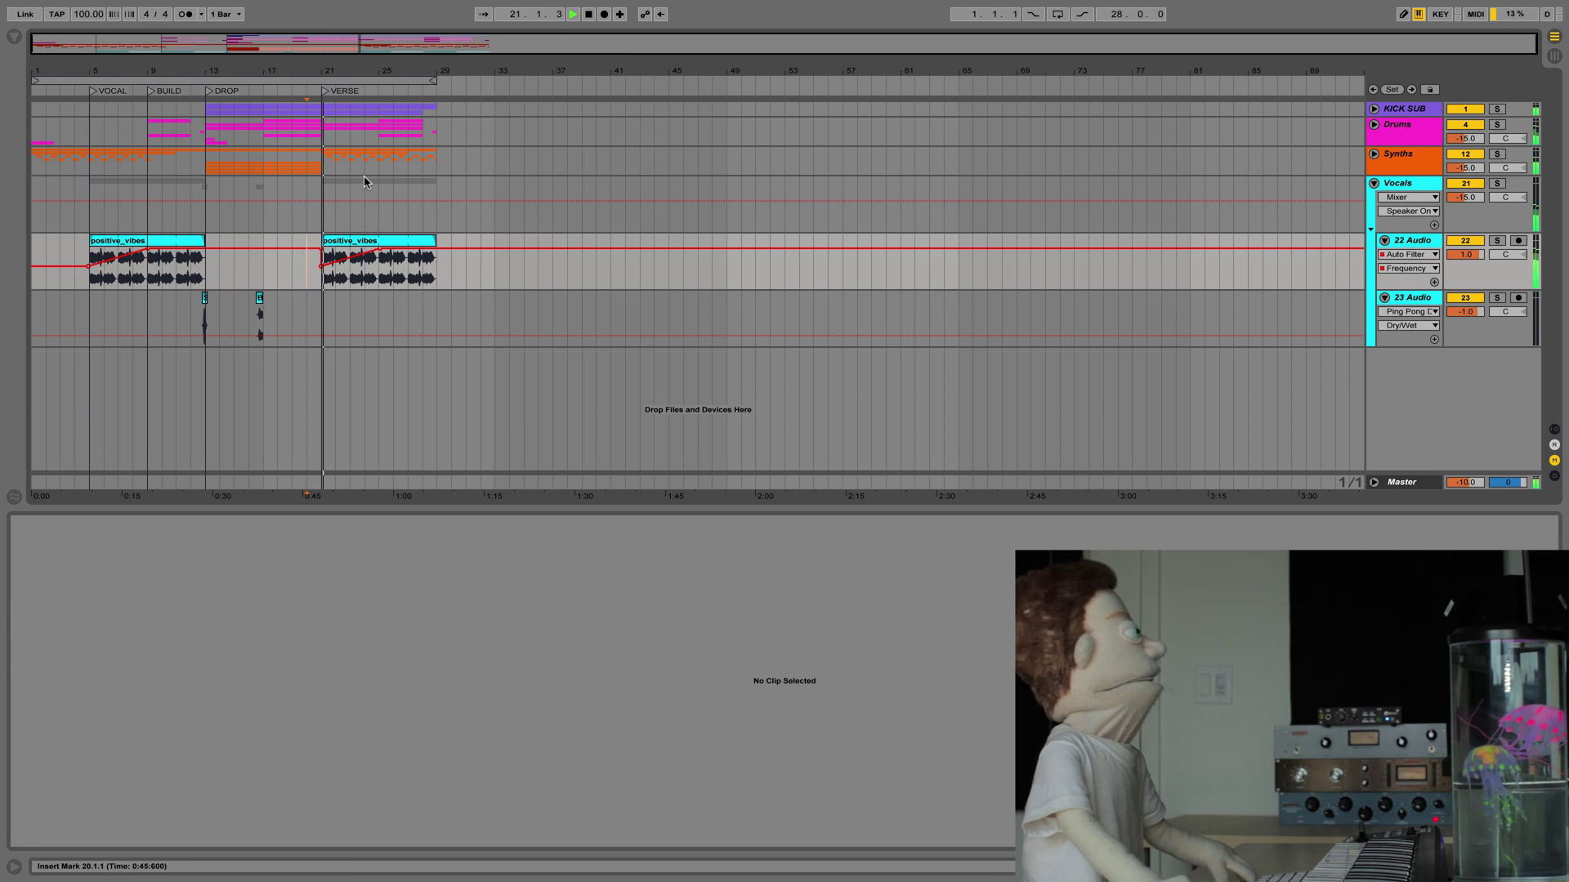
{"action": "key", "text": "space"}
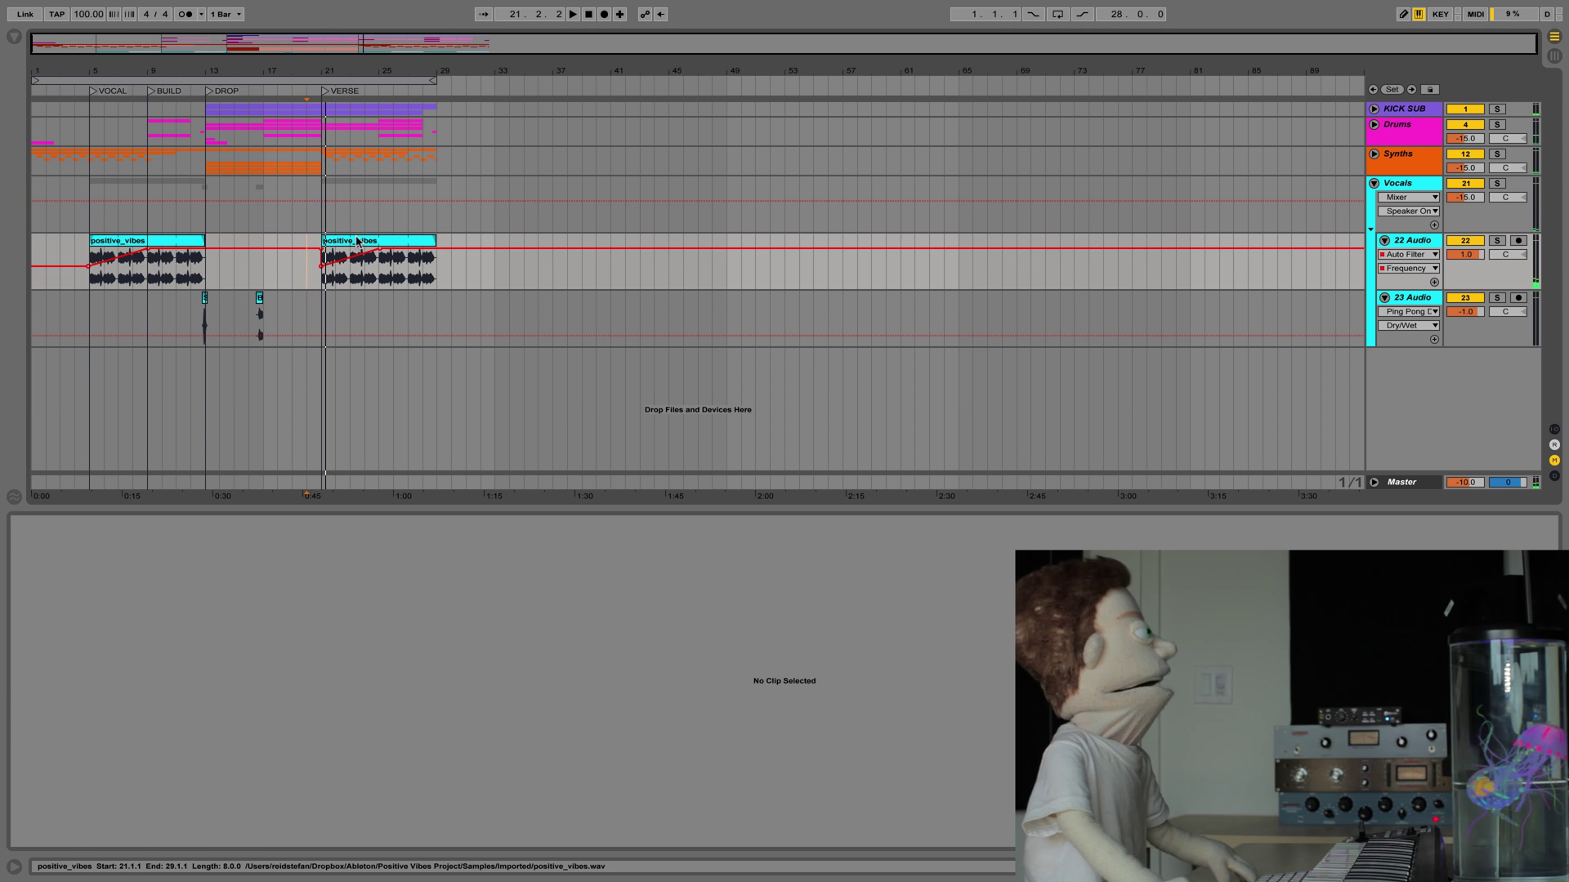
{"action": "left_click", "coordinate": [357, 242]}
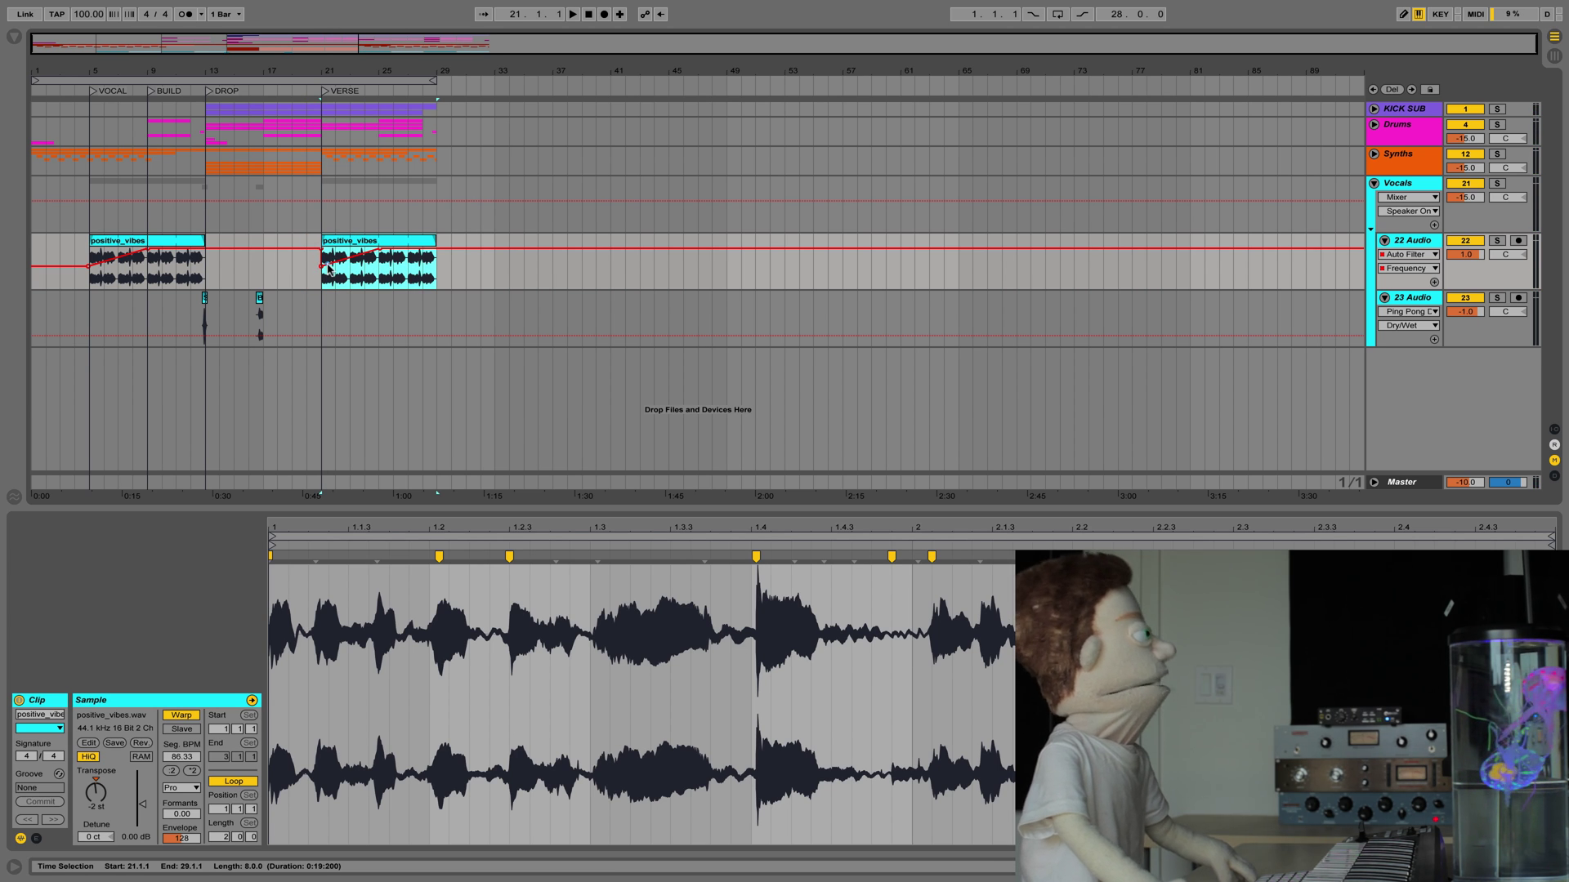
{"action": "left_click", "coordinate": [174, 243]}
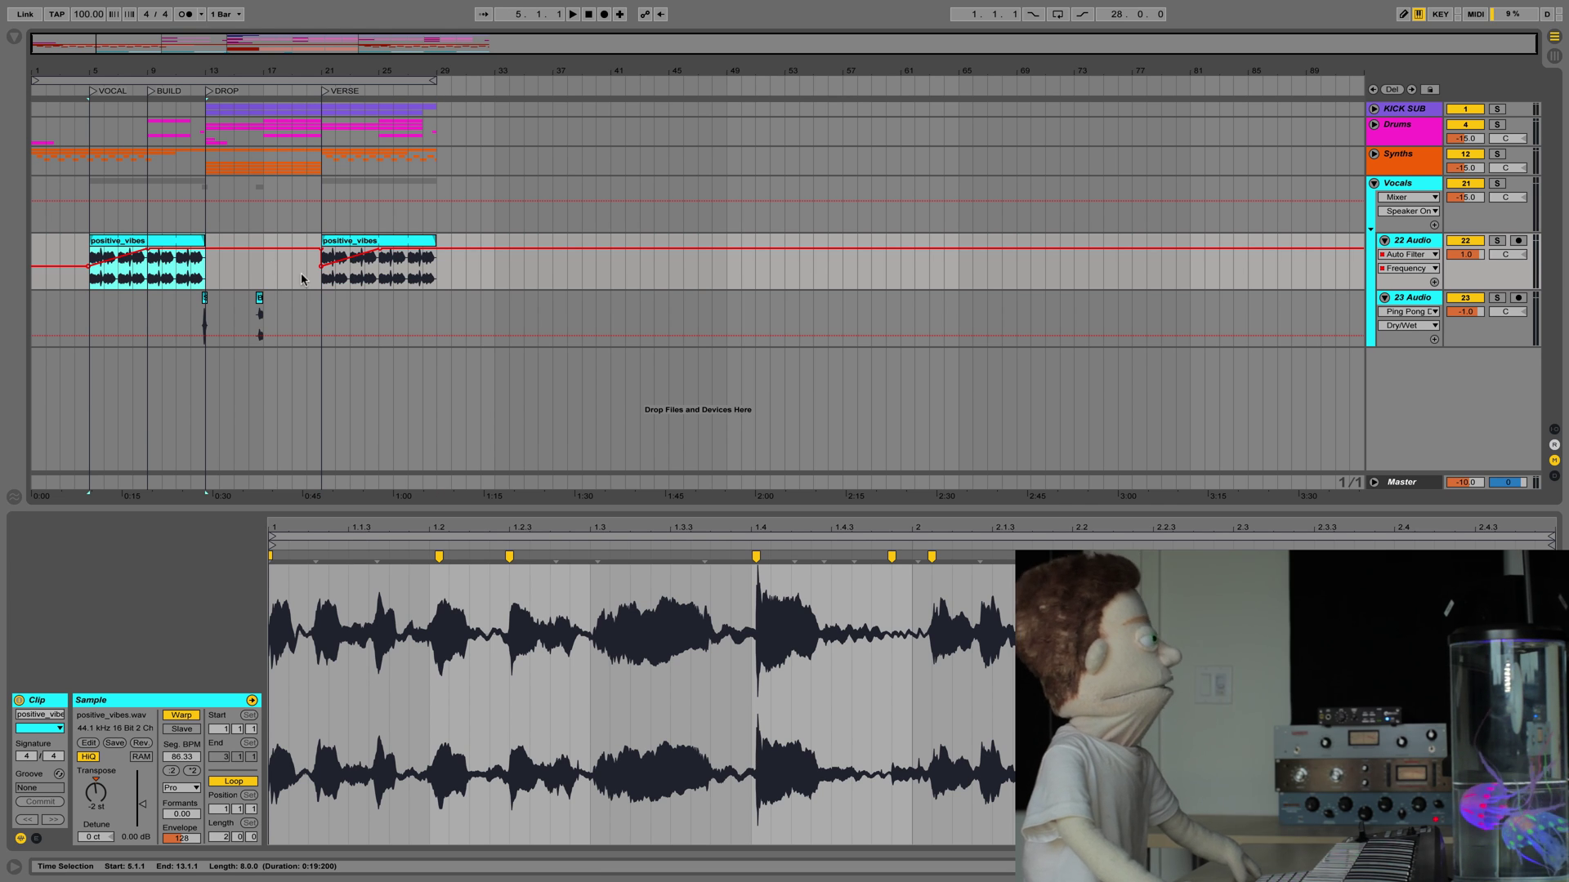
Step: Delete the verse copy of the vocal and turn on Lock Envelopes
{"action": "left_click_drag", "start_coordinate": [307, 275], "coordinate": [494, 258]}
{"action": "key", "text": "Delete"}
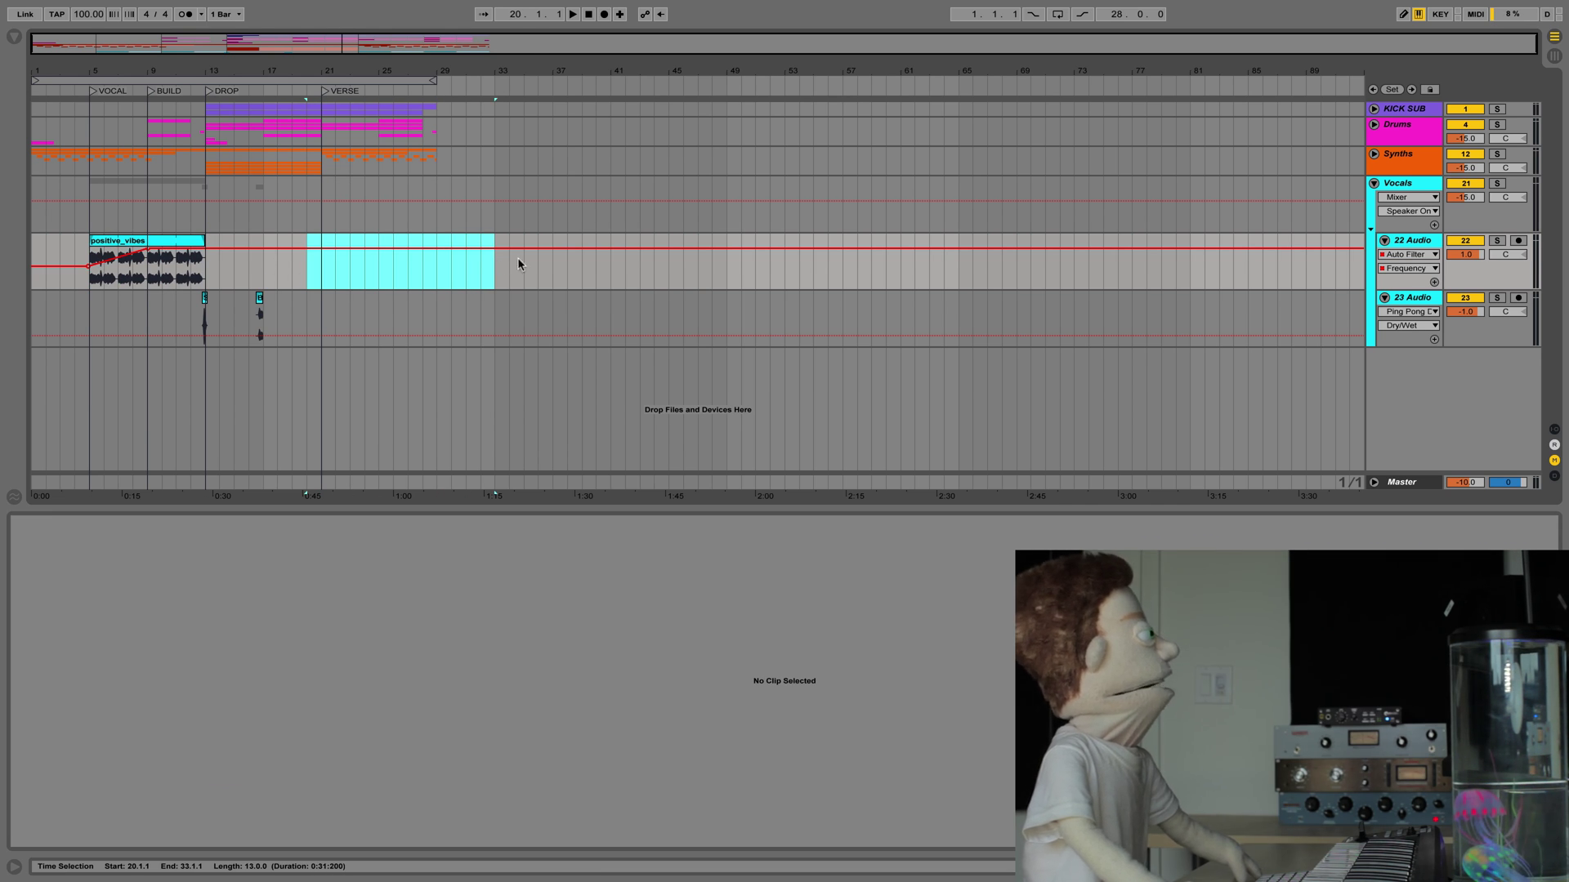
{"action": "left_click", "coordinate": [1430, 89]}
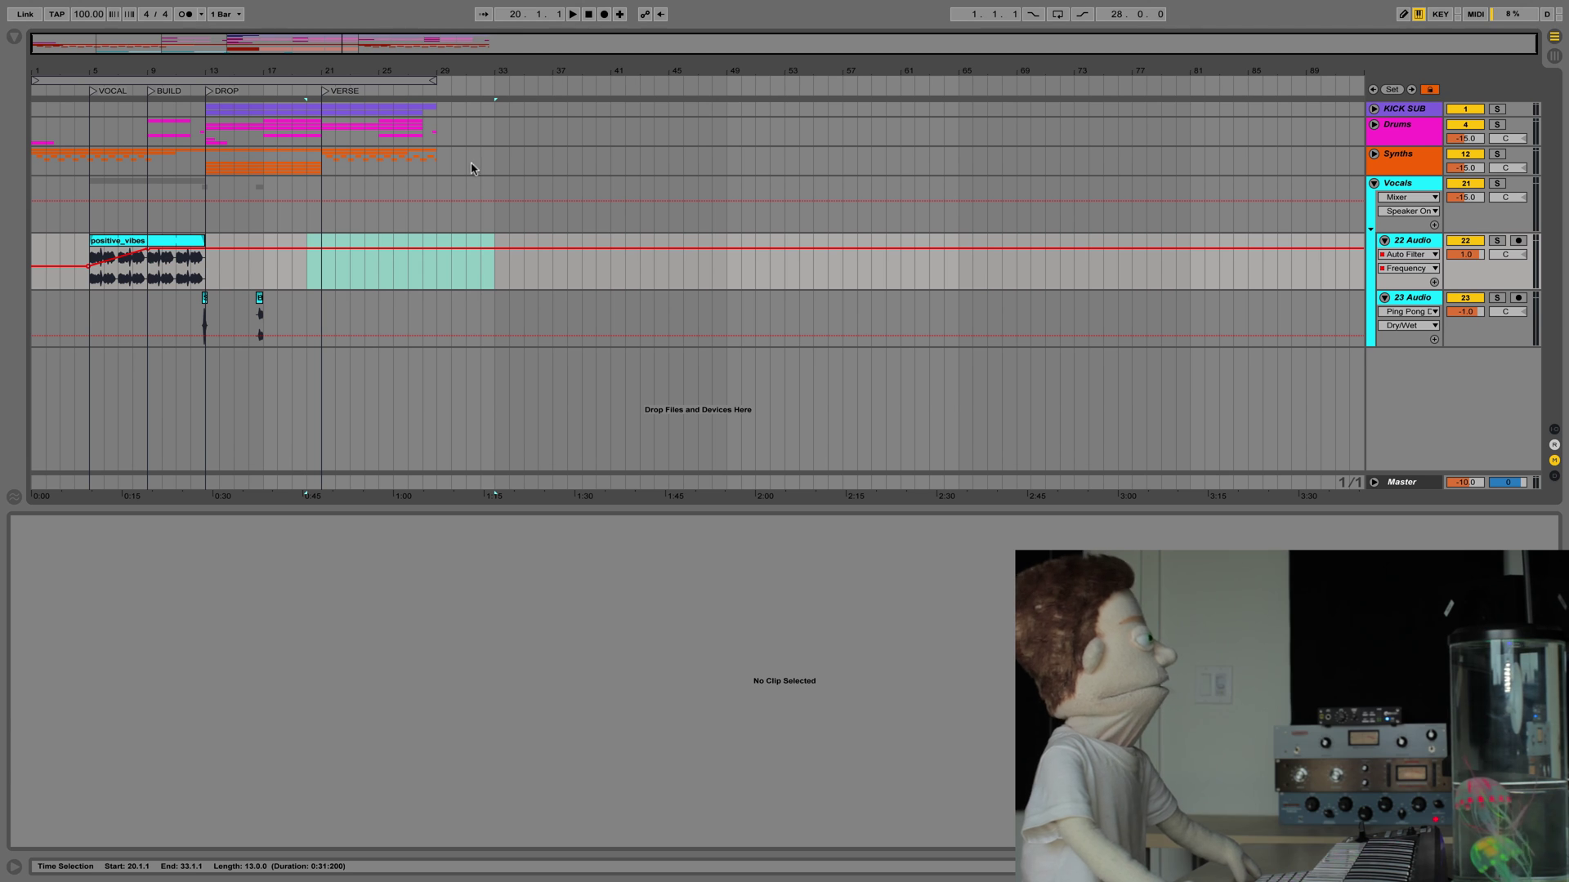
Step: Duplicate bars 5–21 on 22 Audio again, play it back, and select the second clip
{"action": "left_click_drag", "start_coordinate": [88, 245], "coordinate": [323, 241]}
{"action": "key", "text": "ctrl+d"}
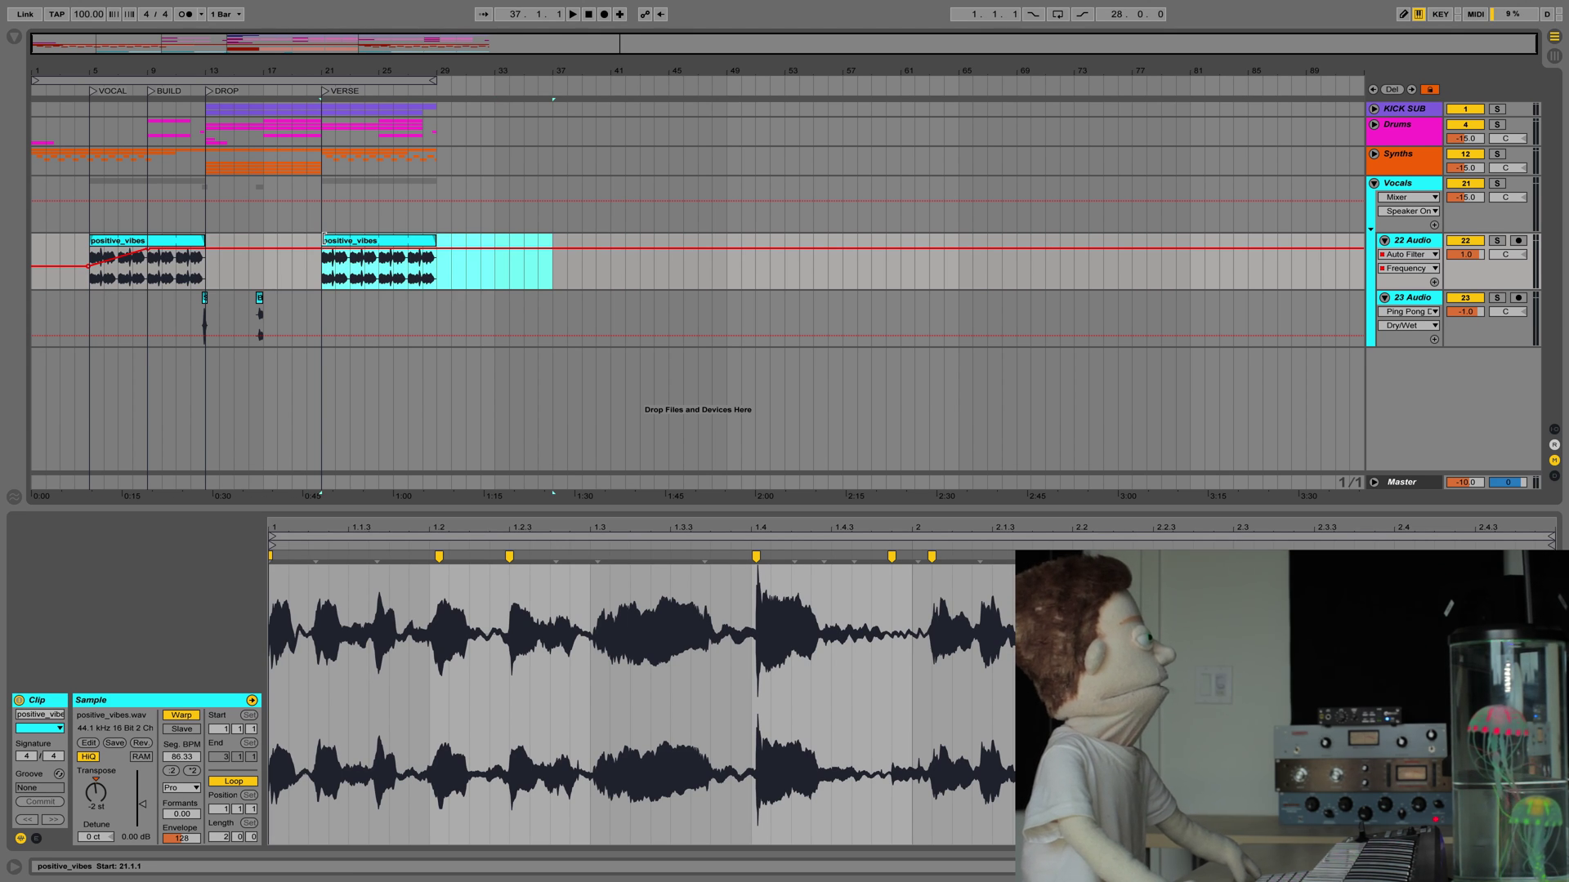
{"action": "key", "text": "space"}
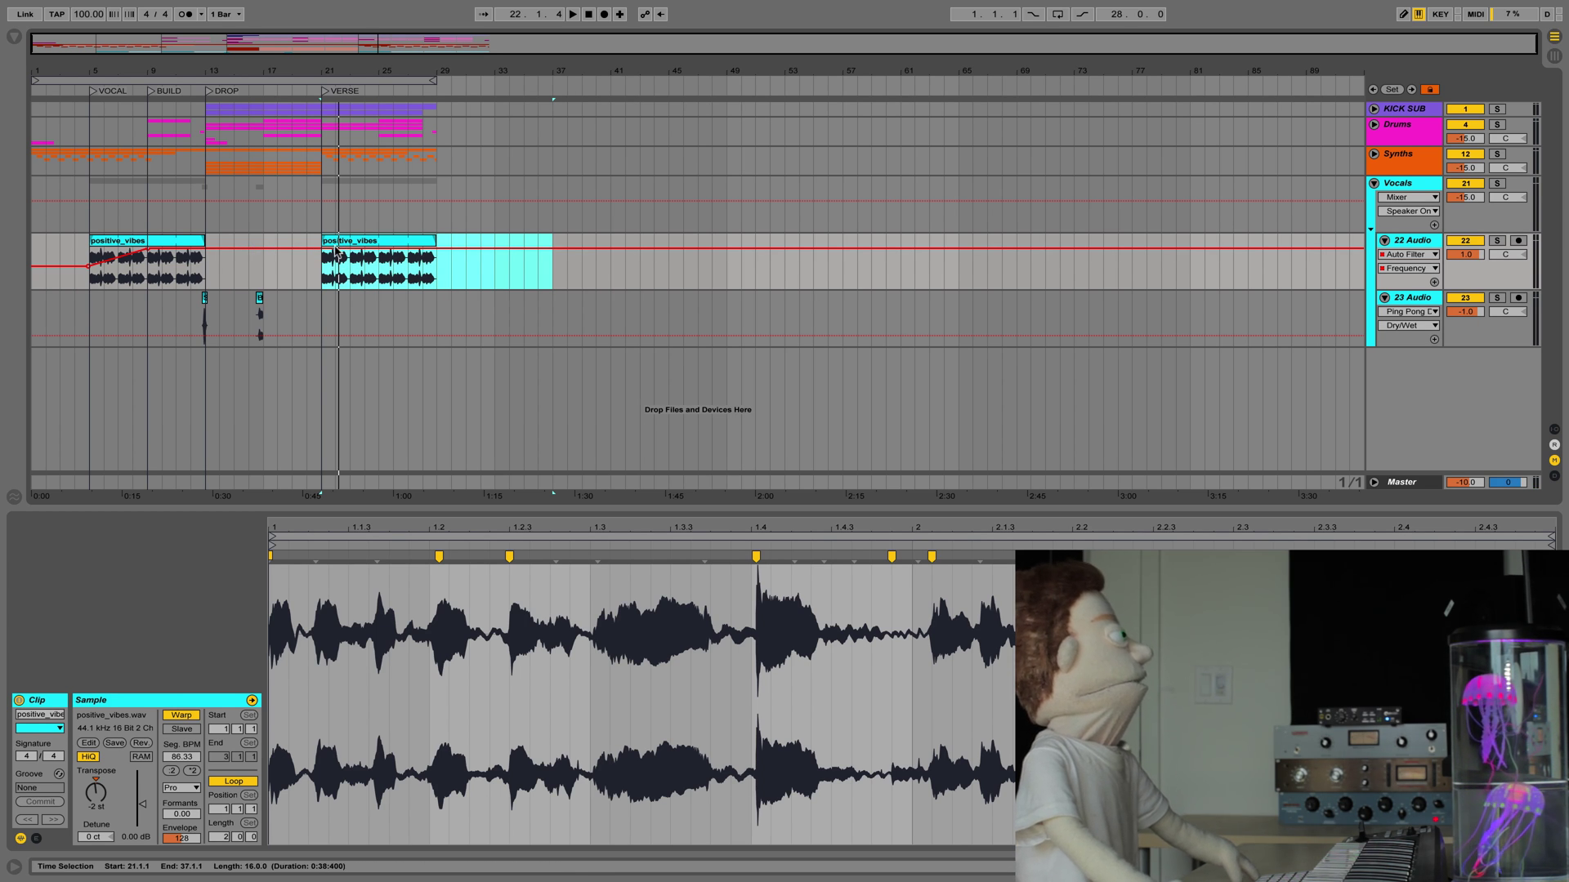
{"action": "left_click", "coordinate": [340, 240]}
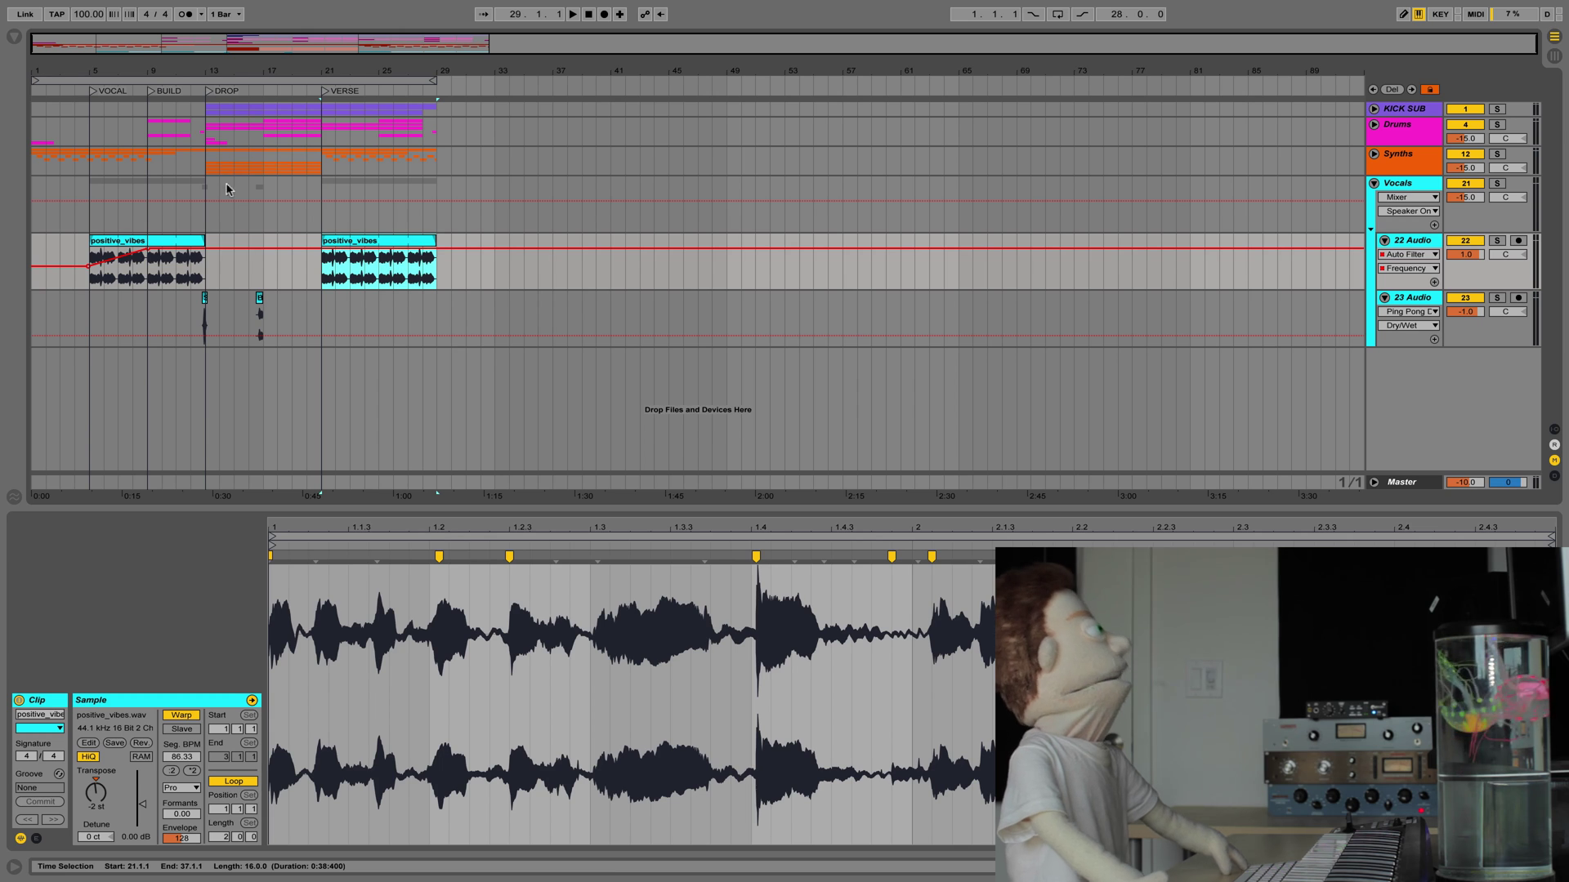
Step: Select bars 13 to 29 across the music tracks
{"action": "left_click_drag", "start_coordinate": [209, 243], "coordinate": [435, 153]}
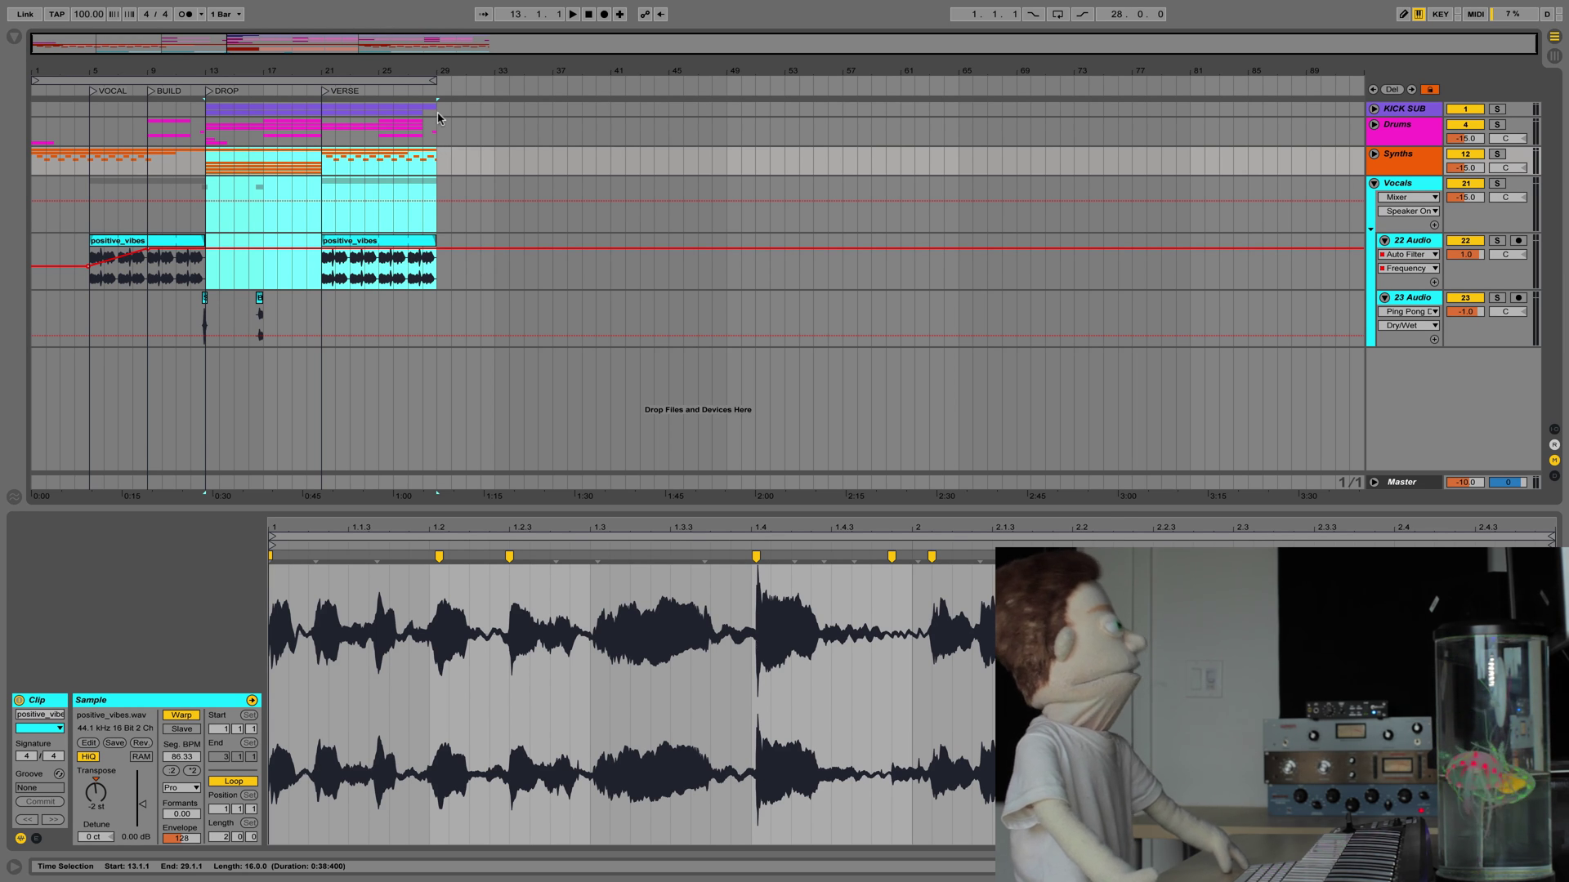
Step: Extend the selection to KICK SUB and Drums, duplicate it, then undo the duplicate
{"action": "left_click", "coordinate": [435, 113], "text": "shift"}
{"action": "key", "text": "ctrl+d"}
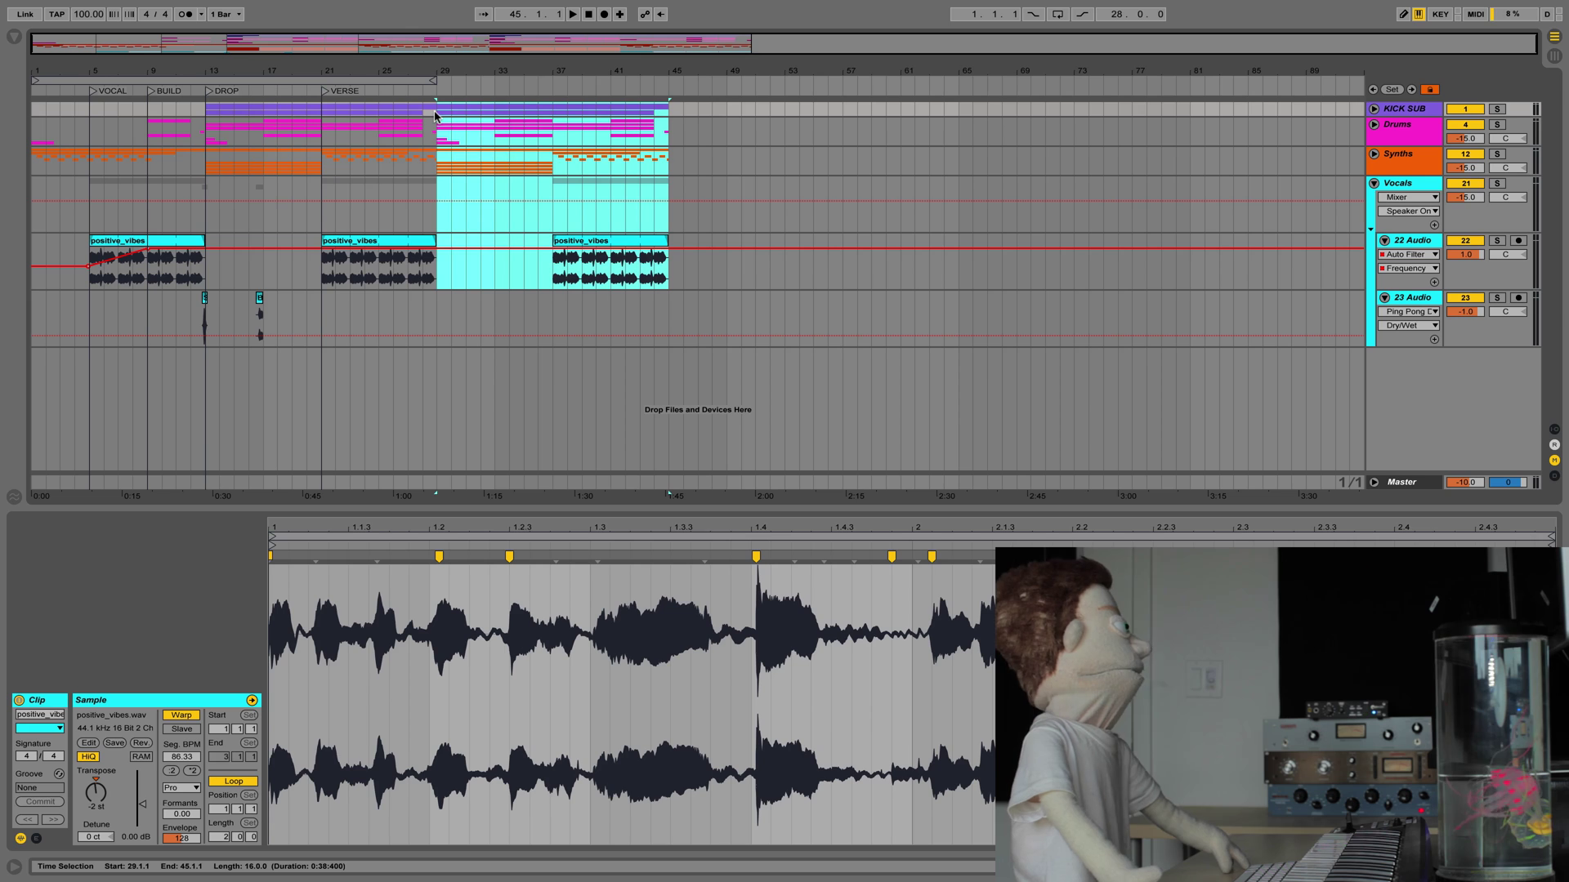
{"action": "key", "text": "ctrl+z"}
Step: Duplicate bars 13–29 on all tracks to bars 29–45, then select bars 29–37
{"action": "left_click", "coordinate": [251, 243]}
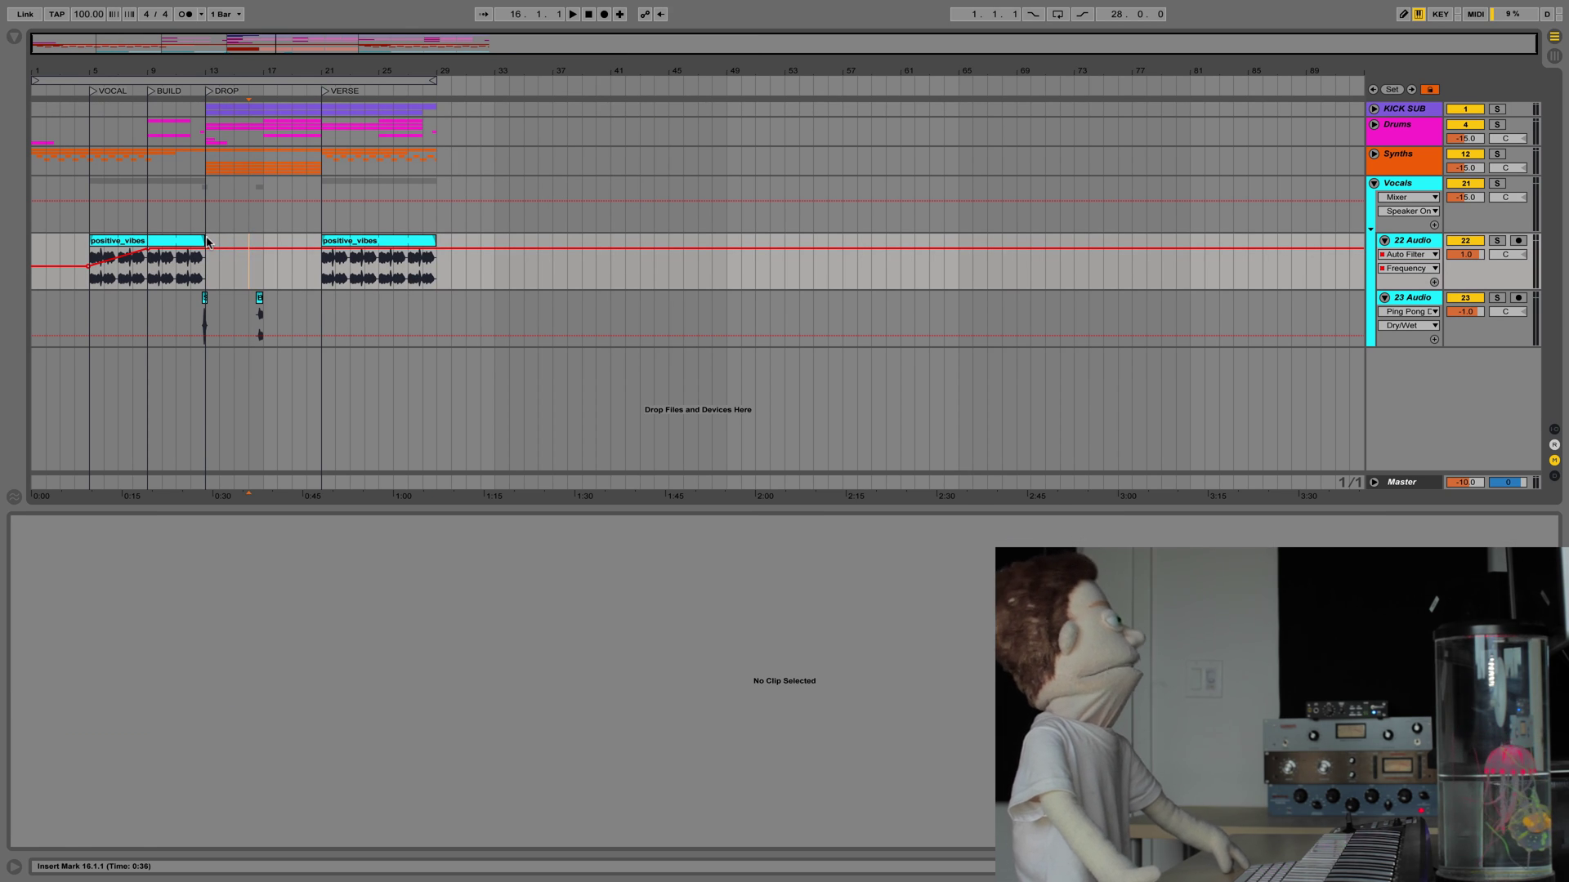
{"action": "left_click", "coordinate": [211, 243]}
{"action": "left_click", "coordinate": [443, 242], "text": "shift"}
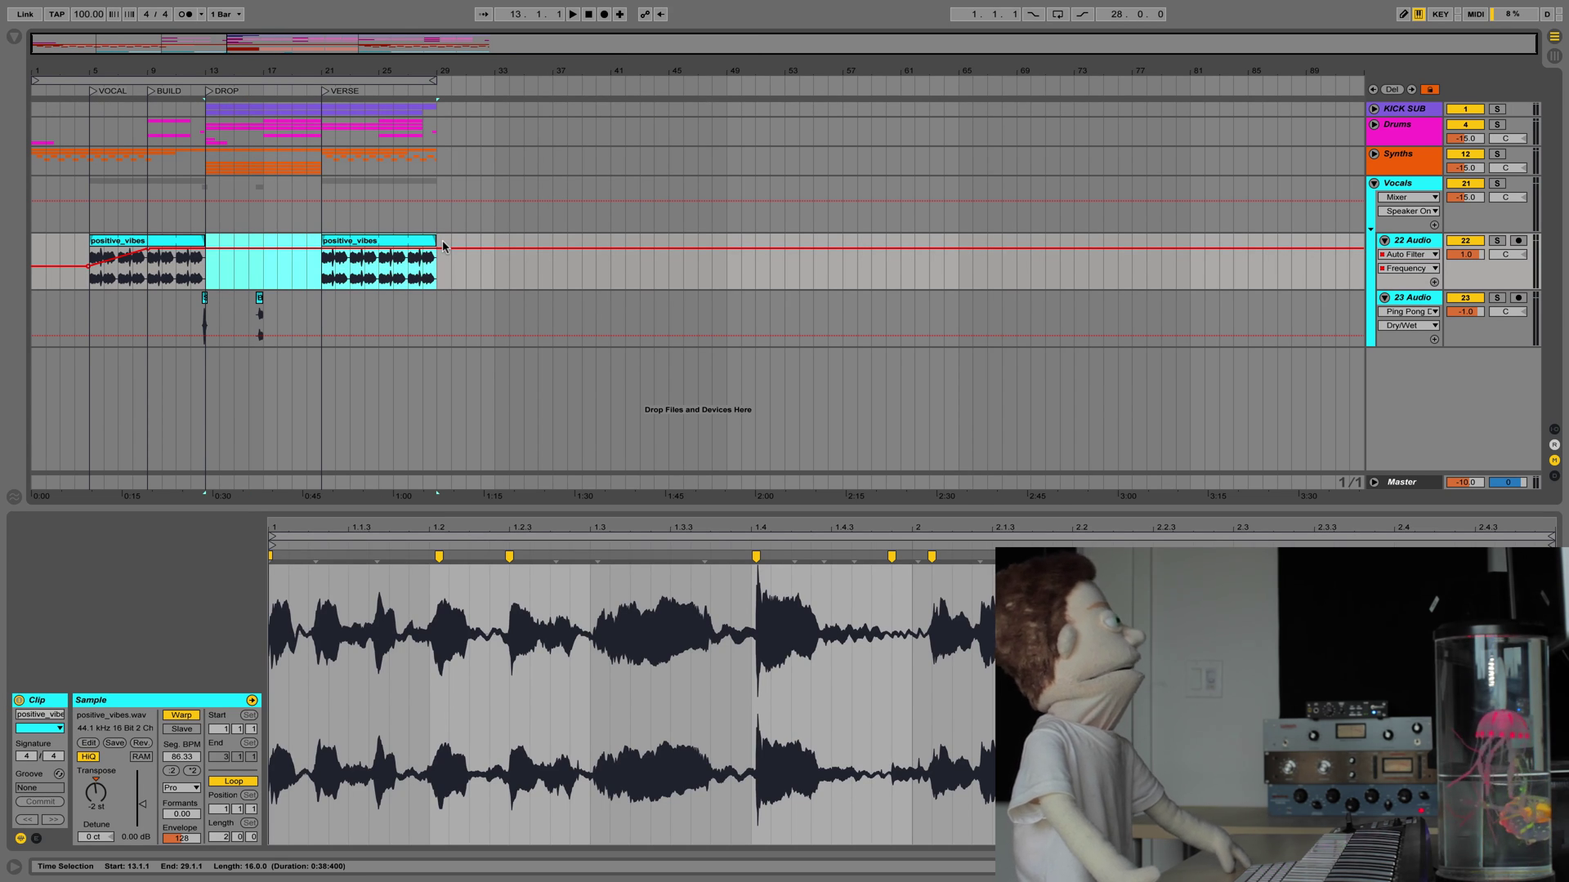
{"action": "key", "text": "ctrl+shift+d"}
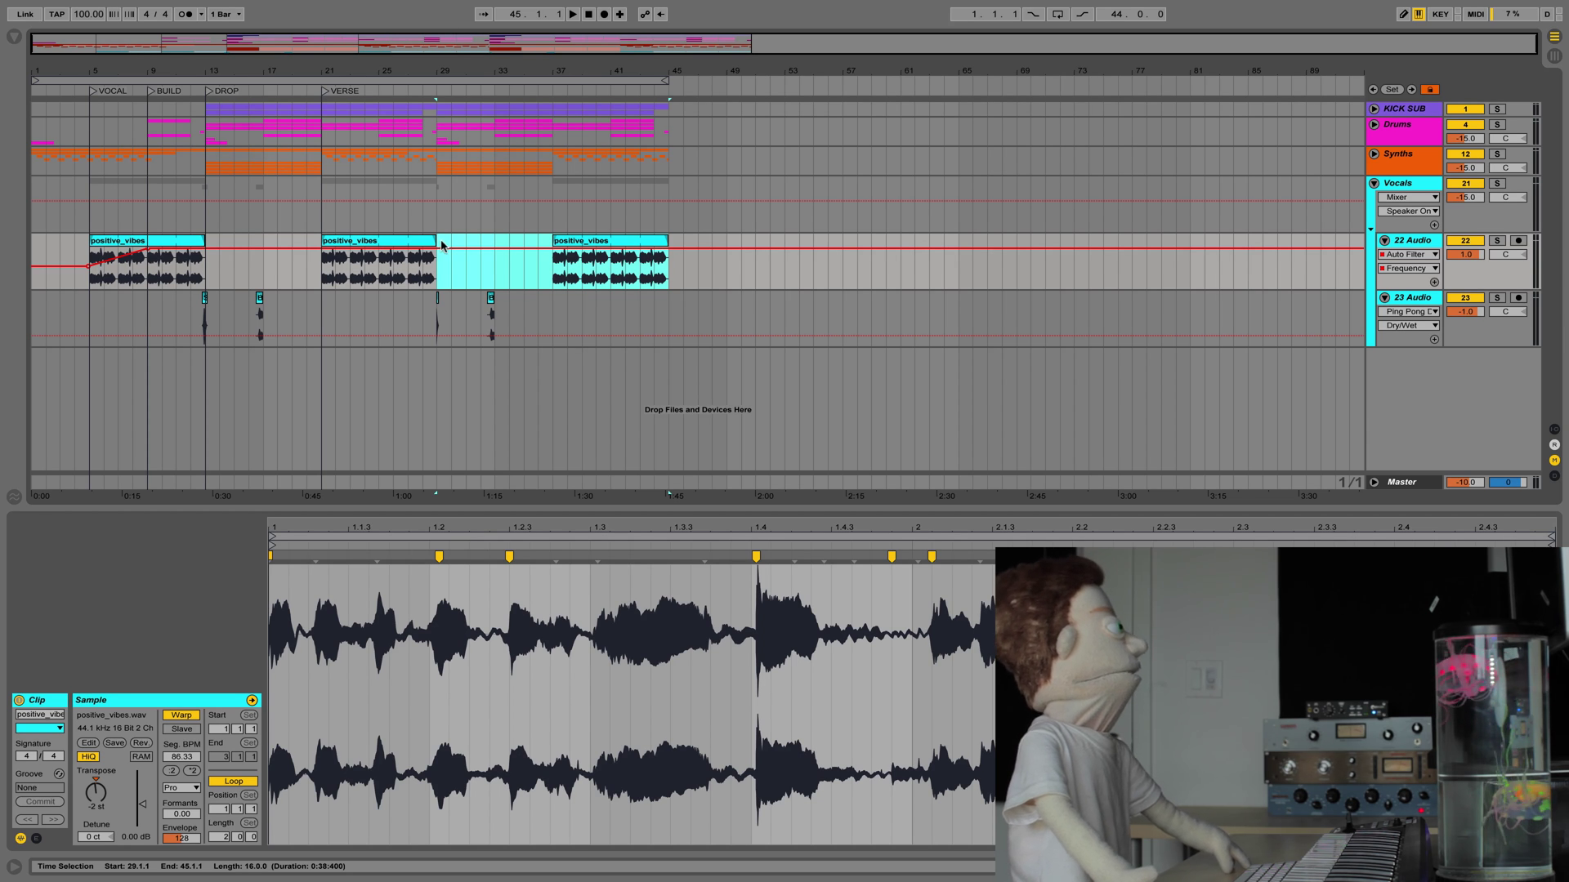
{"action": "mouse_move", "coordinate": [438, 244]}
{"action": "left_mouse_down"}
{"action": "mouse_move", "coordinate": [425, 212]}
{"action": "mouse_move", "coordinate": [210, 93]}
{"action": "mouse_move", "coordinate": [245, 163]}
{"action": "mouse_move", "coordinate": [438, 250]}
{"action": "left_mouse_up"}
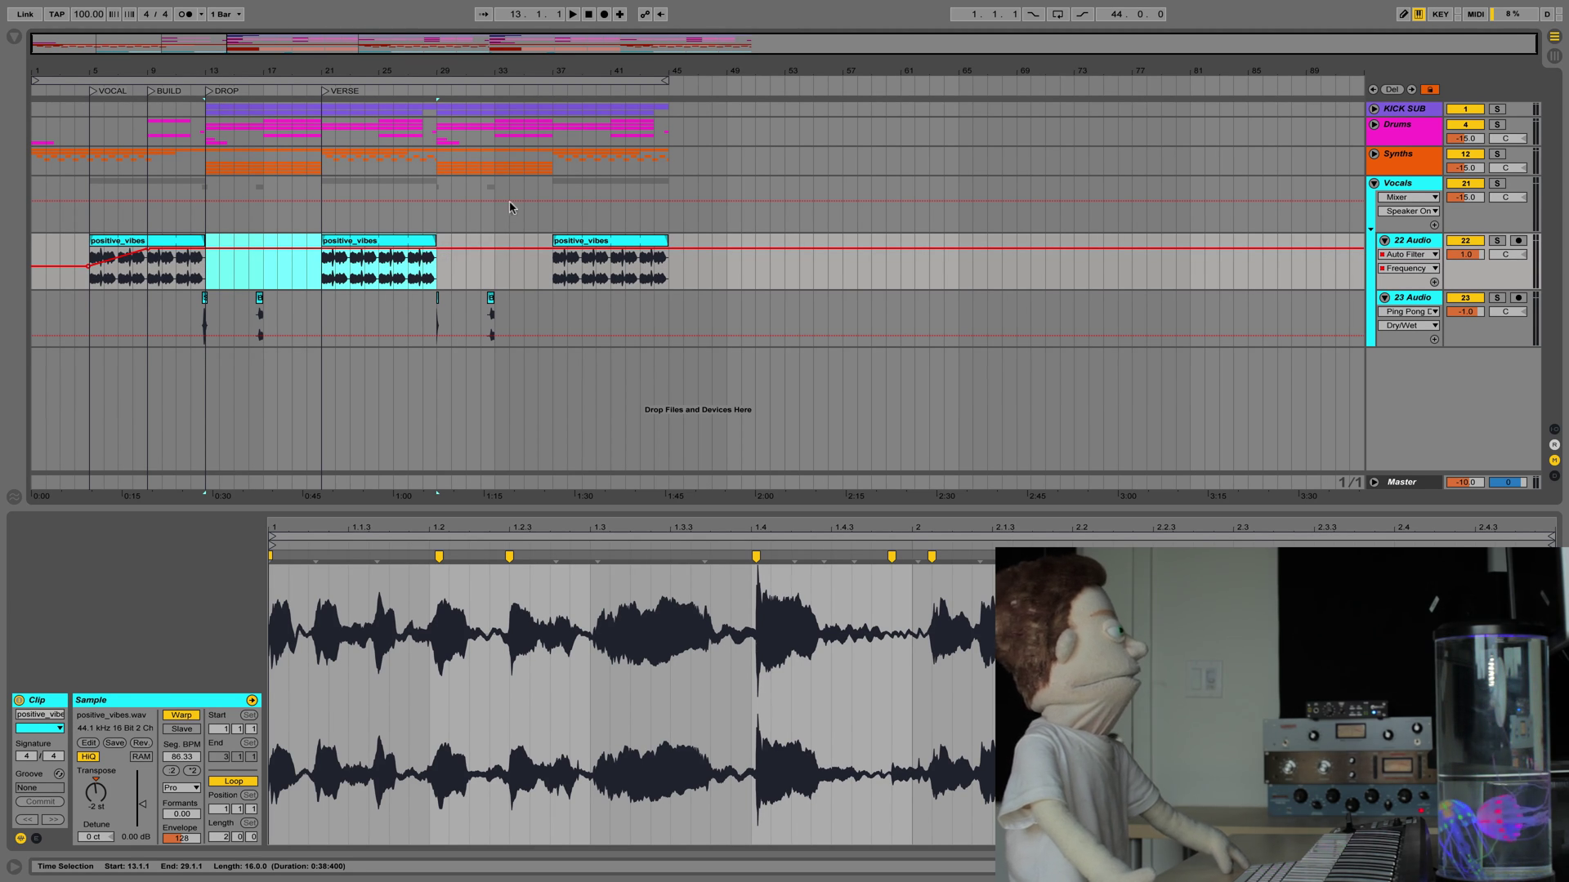
{"action": "left_click_drag", "start_coordinate": [552, 187], "coordinate": [431, 110]}
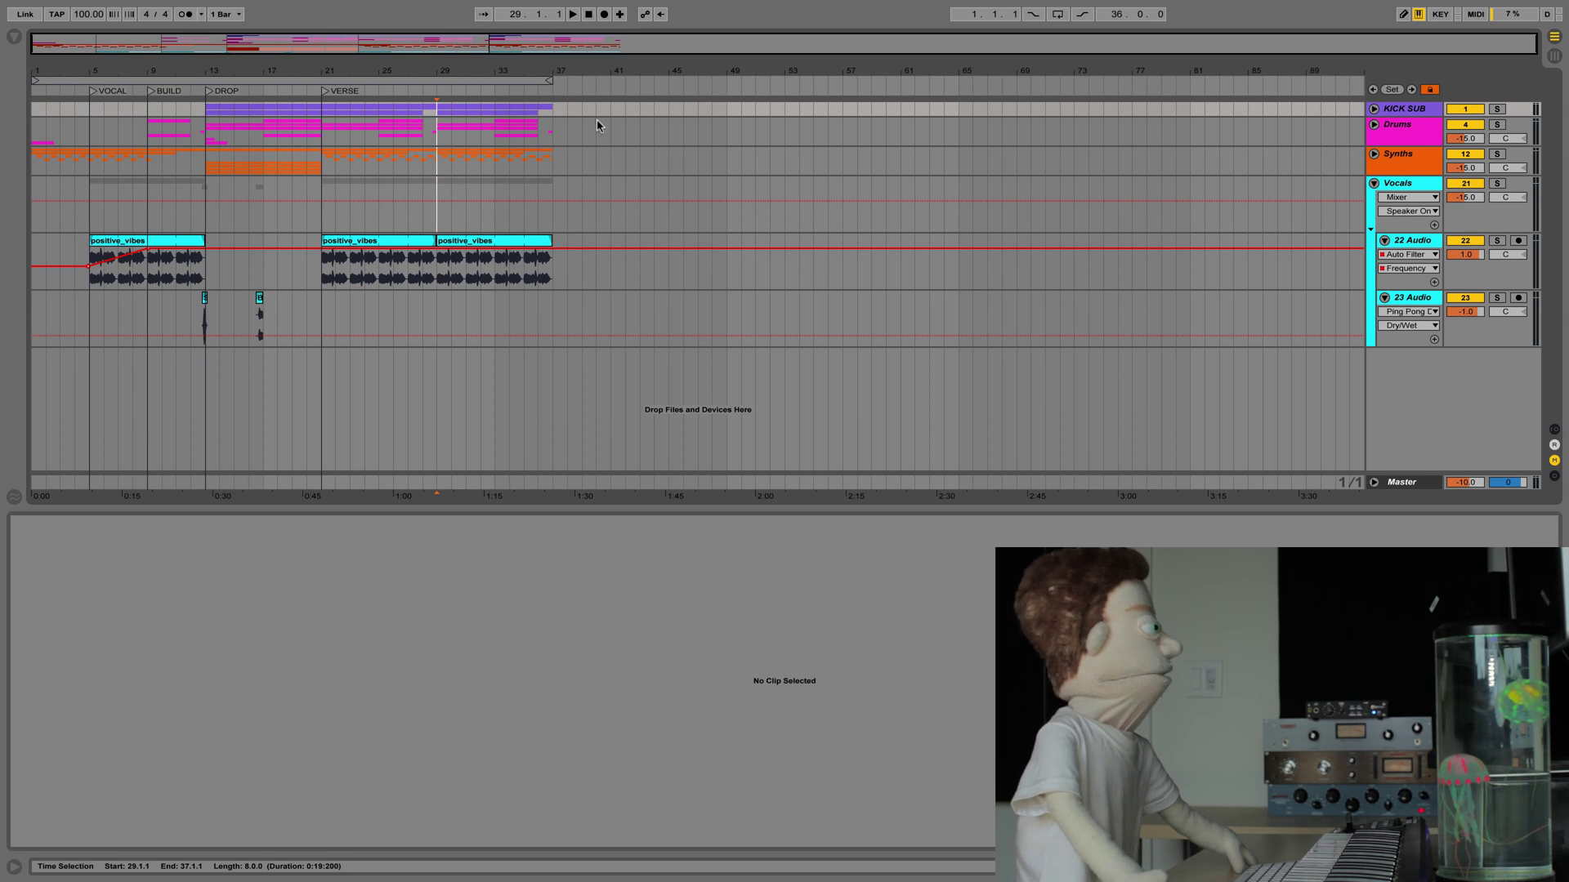
{"action": "left_click", "coordinate": [429, 265]}
{"action": "key", "text": "space"}
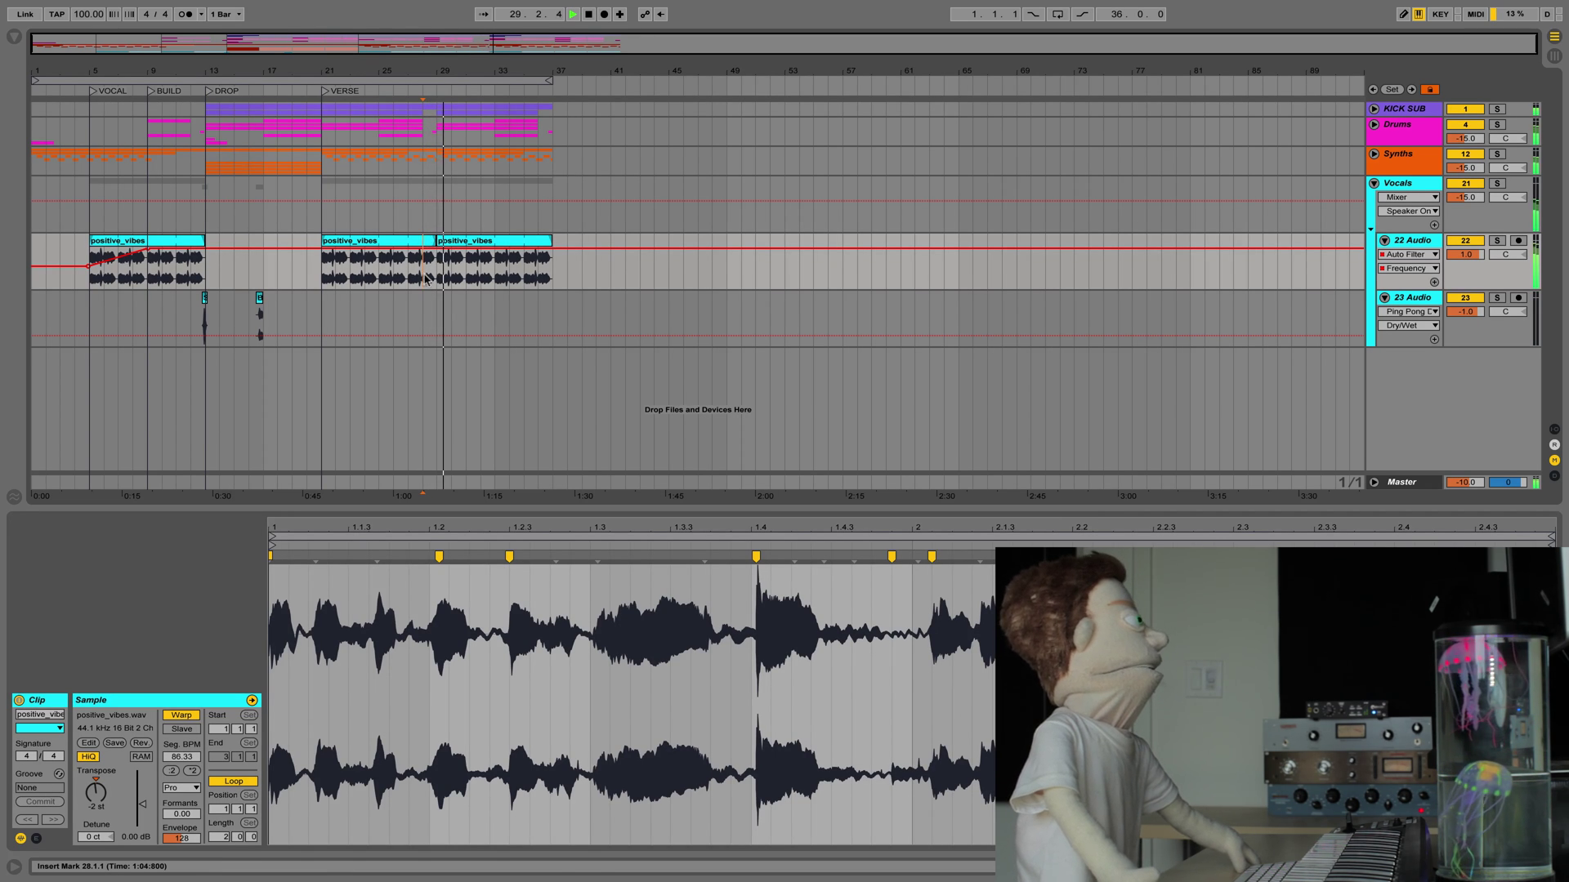
{"action": "key", "text": "space"}
{"action": "key", "text": "super+shift+v"}
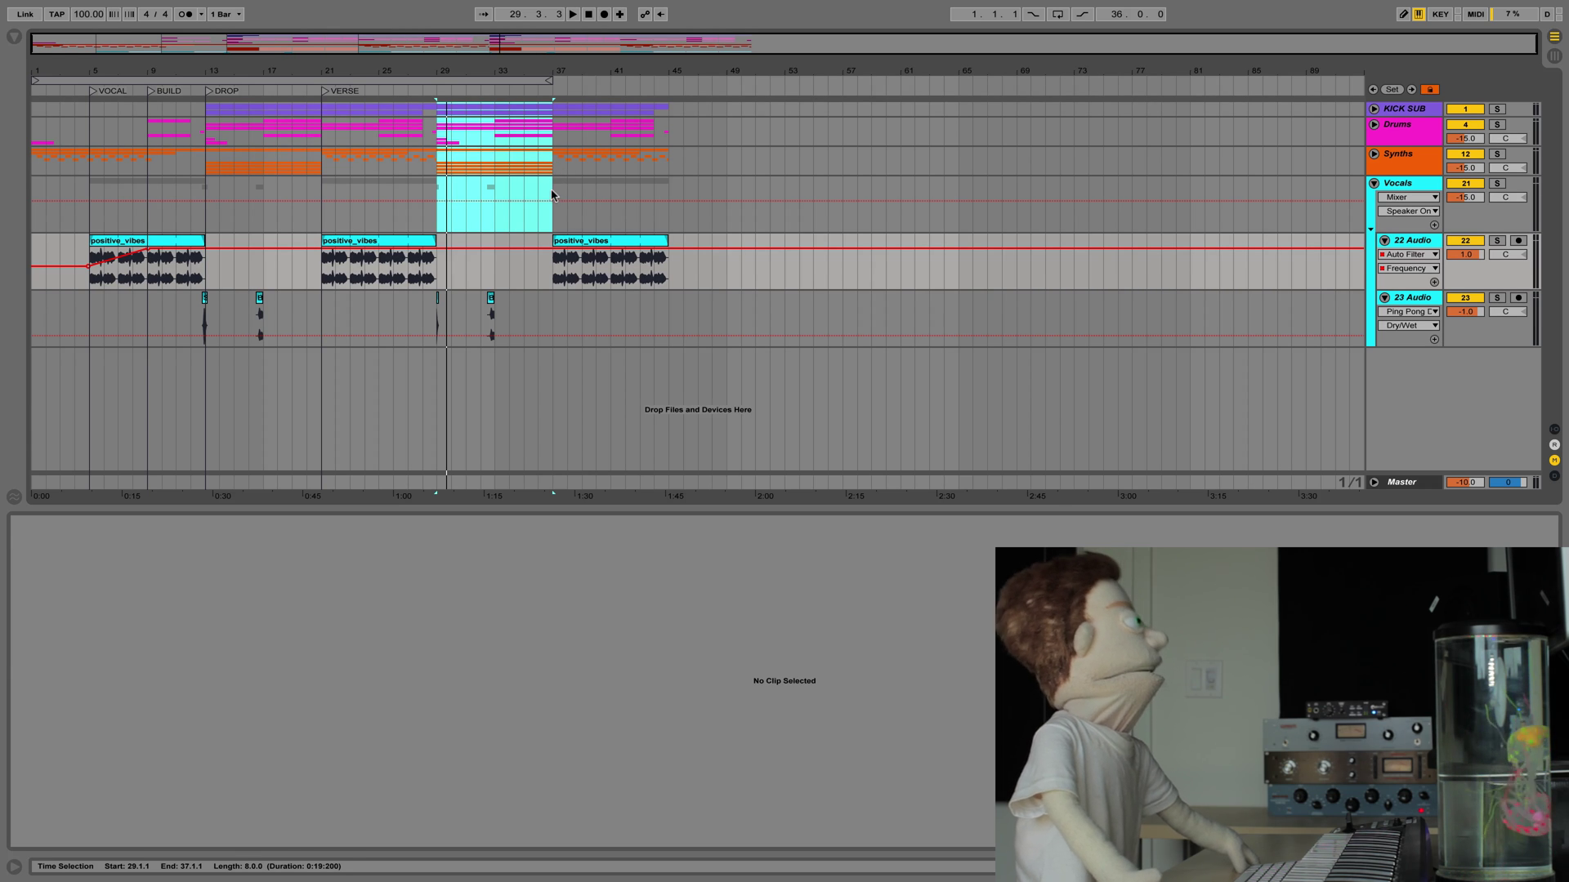
{"action": "left_click_drag", "start_coordinate": [554, 195], "coordinate": [668, 331]}
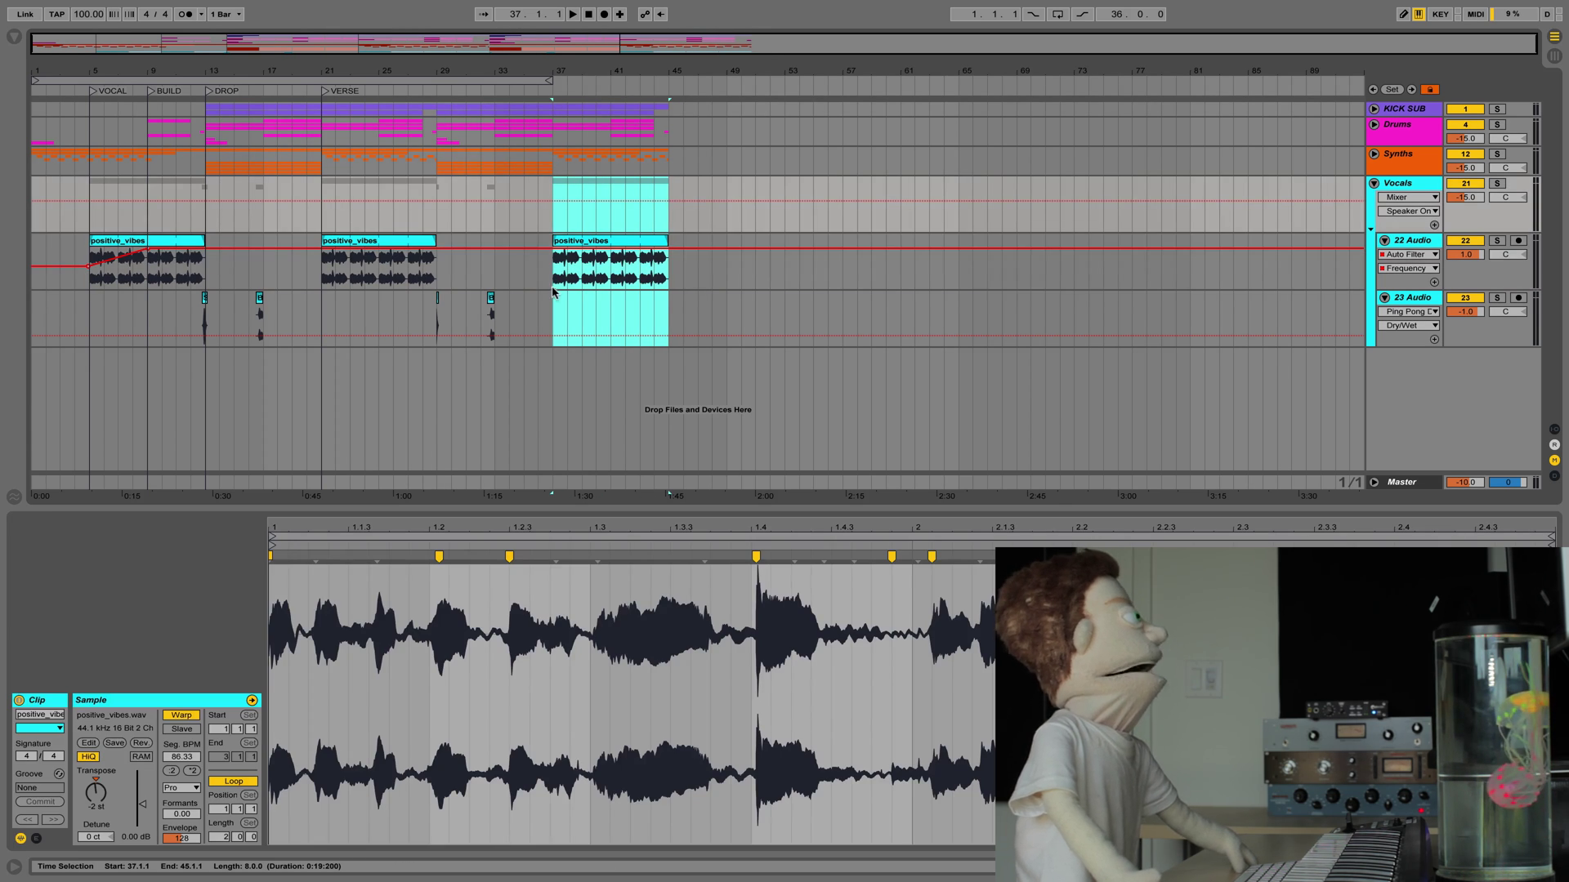
{"action": "left_click", "coordinate": [553, 291]}
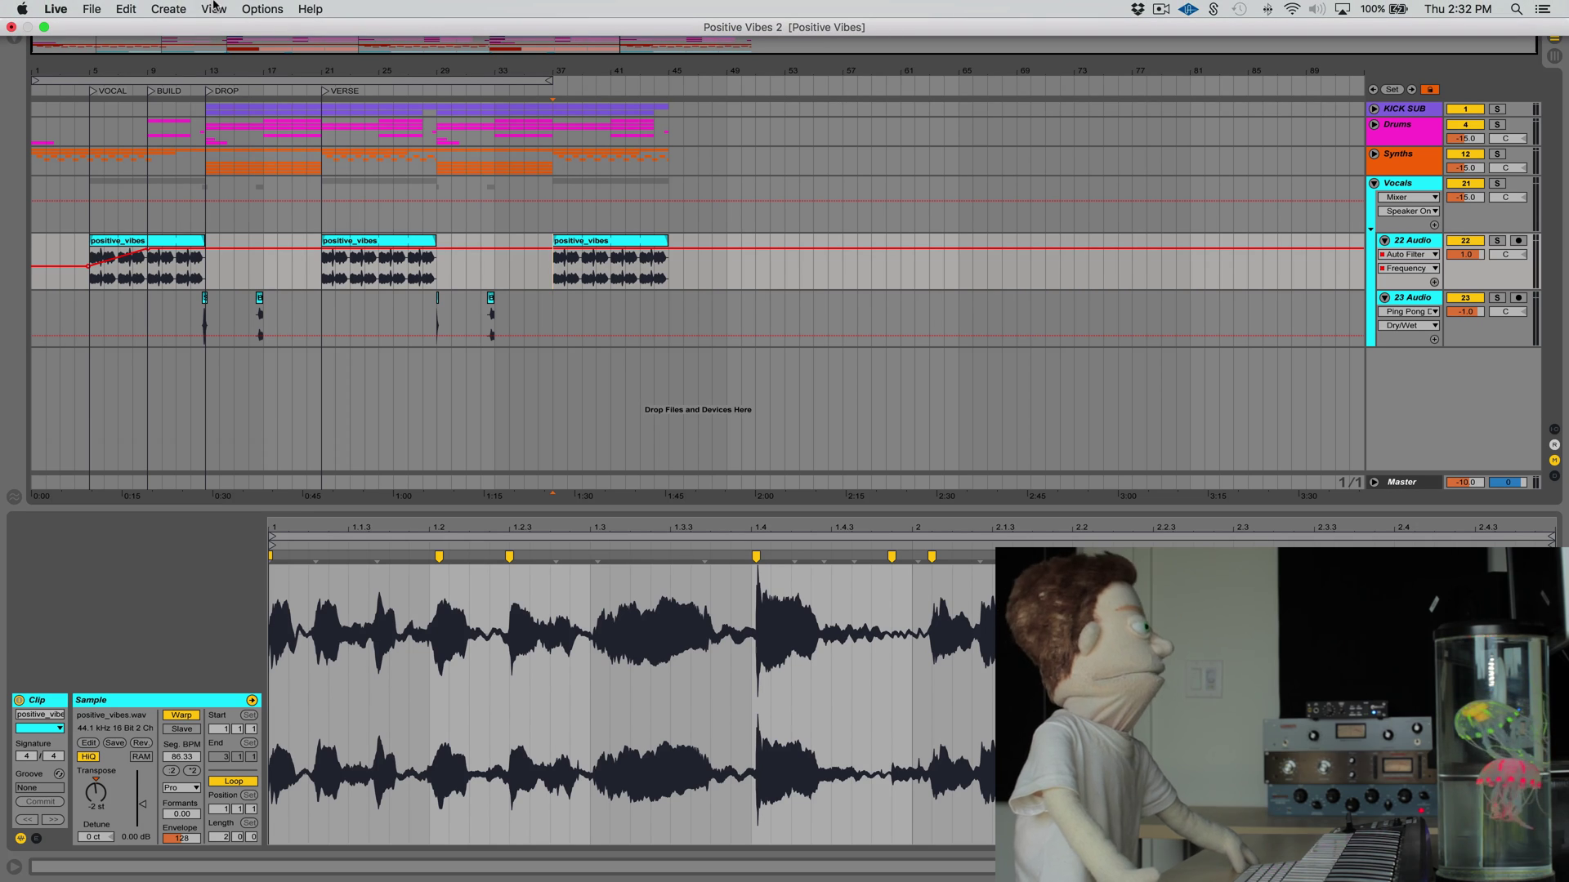
Step: Insert 8 bars of silence at bar 37 and select the new empty bars 37–45
{"action": "left_click", "coordinate": [180, 9]}
{"action": "left_click", "coordinate": [183, 33]}
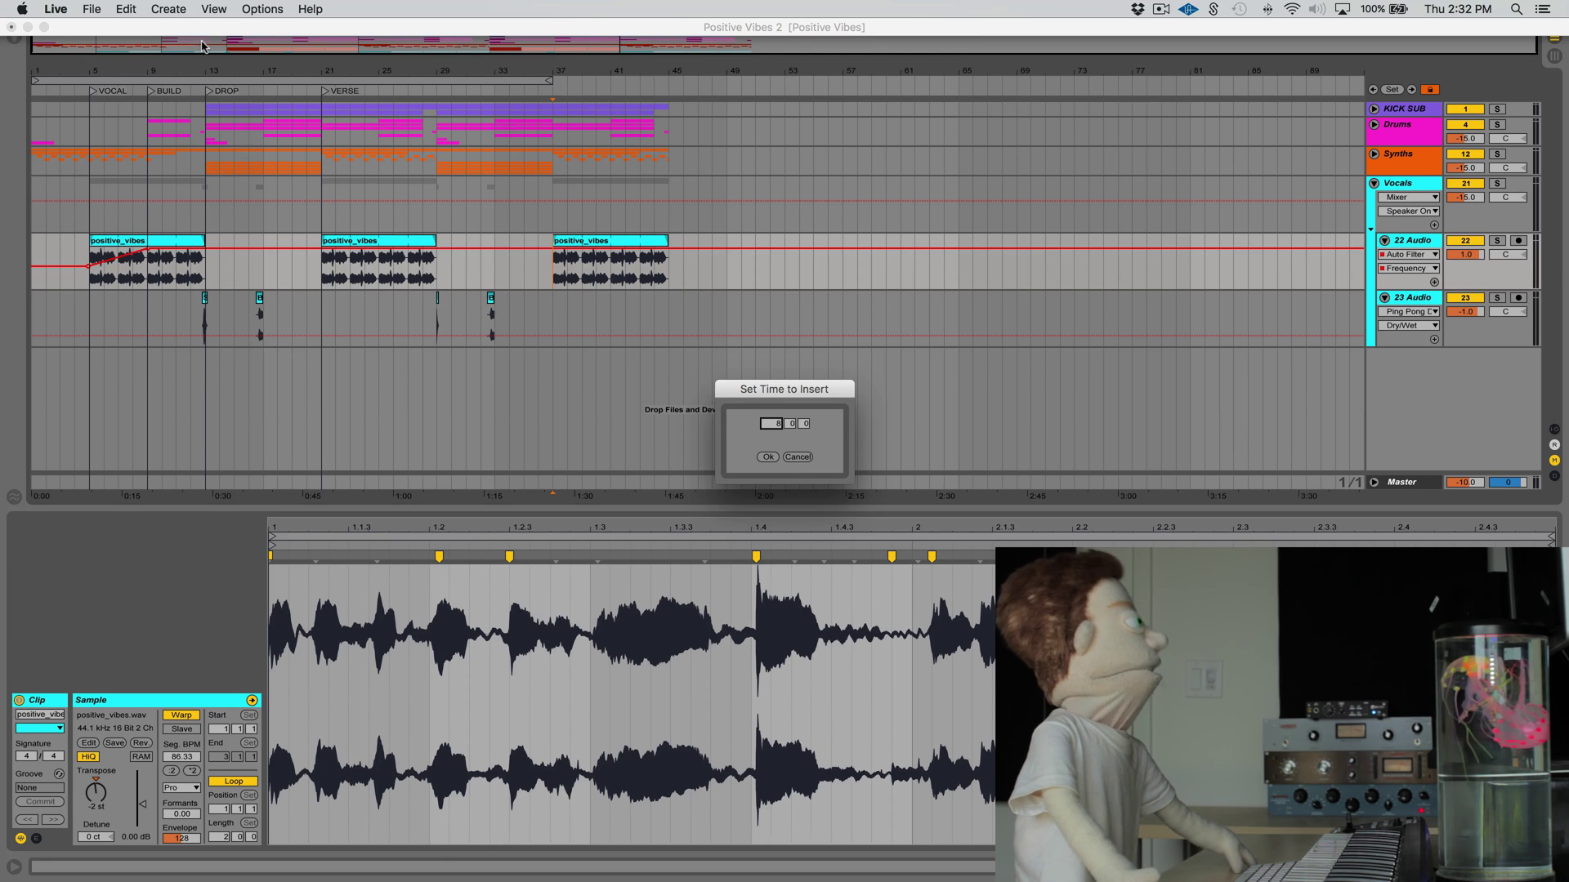
{"action": "left_click", "coordinate": [767, 457]}
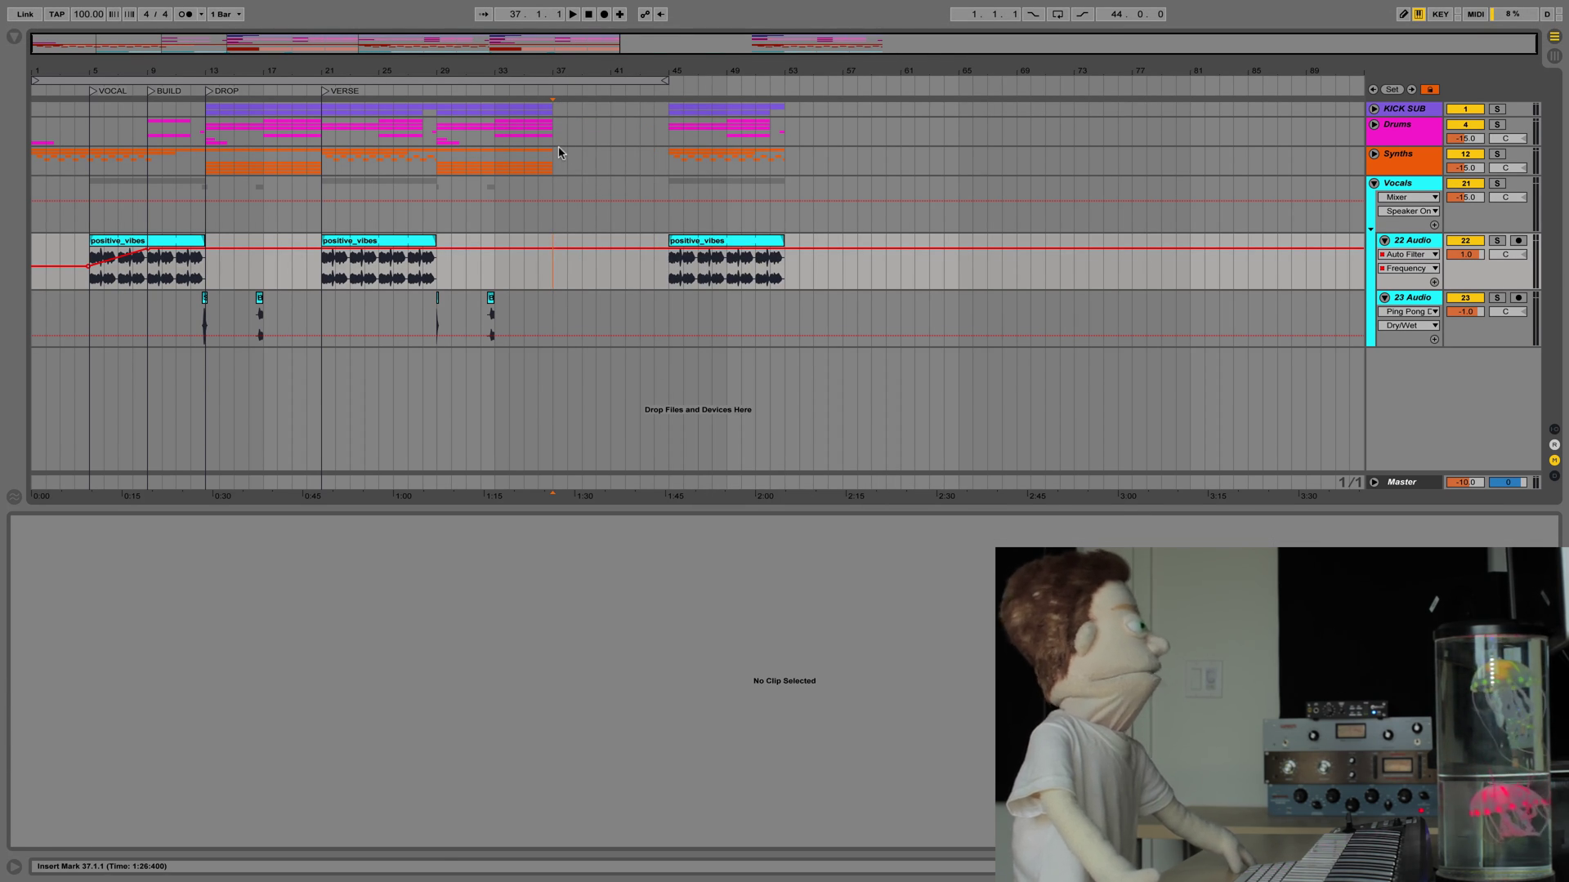
{"action": "left_click_drag", "start_coordinate": [554, 151], "coordinate": [666, 157]}
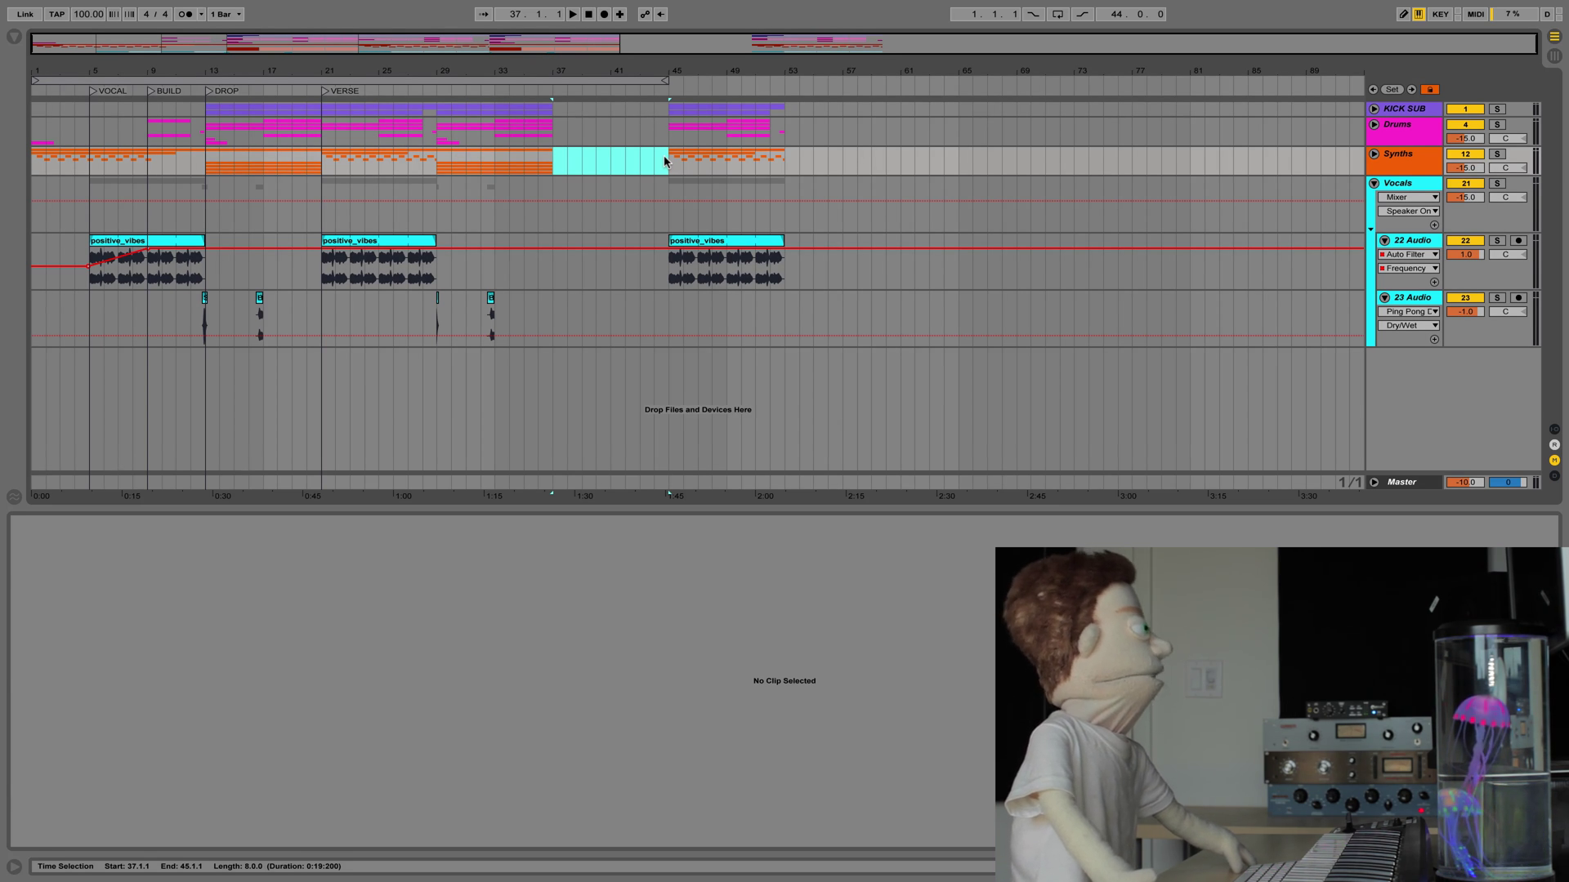
{"action": "left_click_drag", "start_coordinate": [669, 280], "coordinate": [694, 278]}
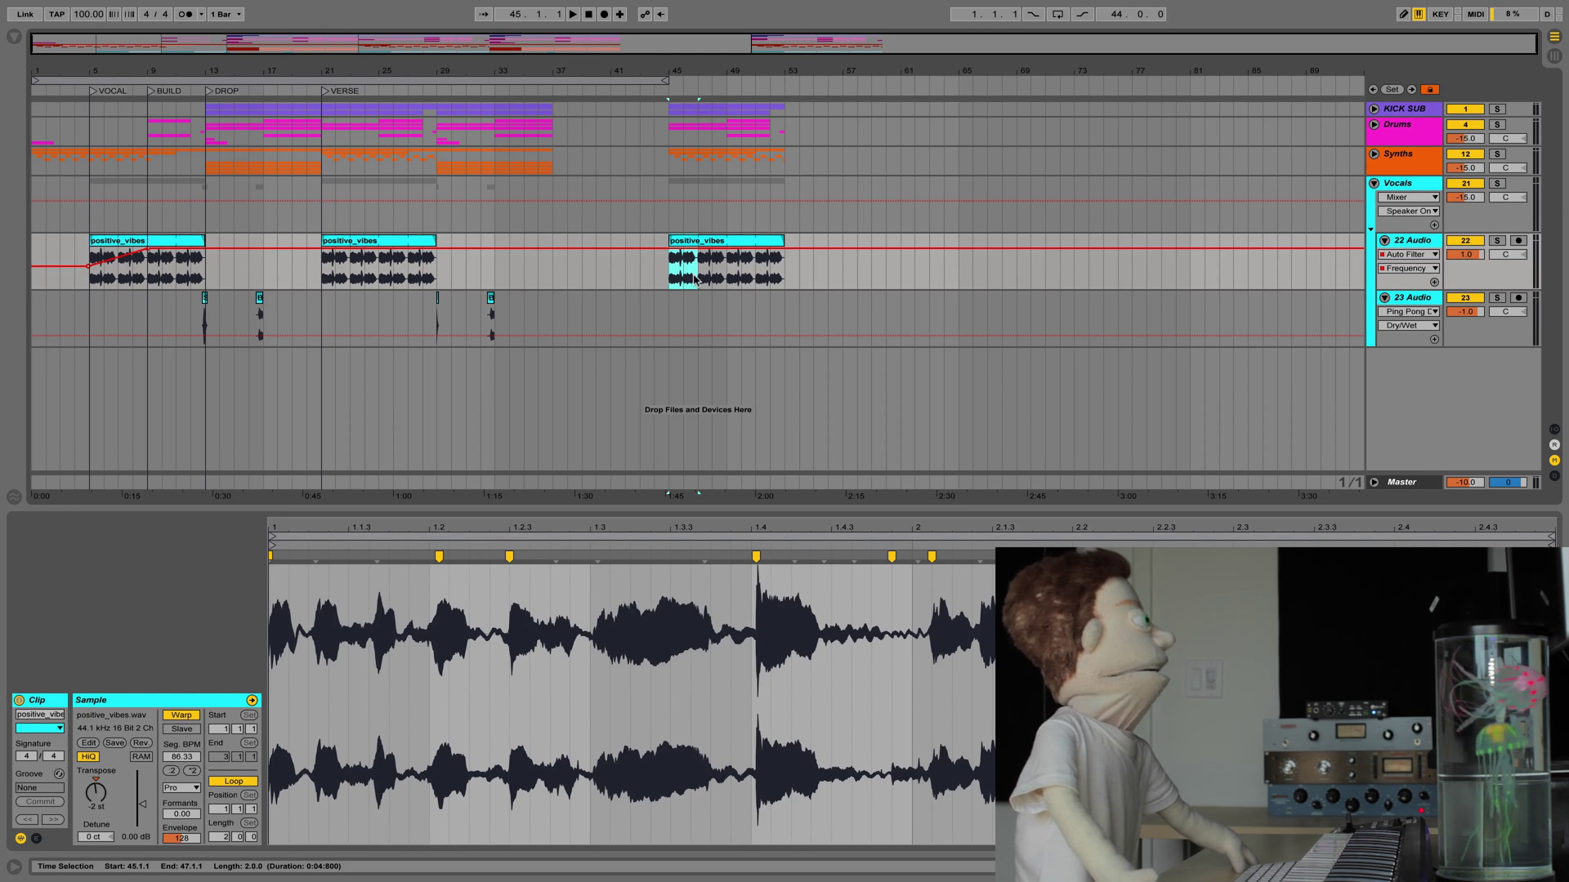
{"action": "key", "text": "ctrl+d"}
{"action": "key", "text": "ctrl+d"}
{"action": "key", "text": "ctrl+d"}
{"action": "key", "text": "ctrl+d"}
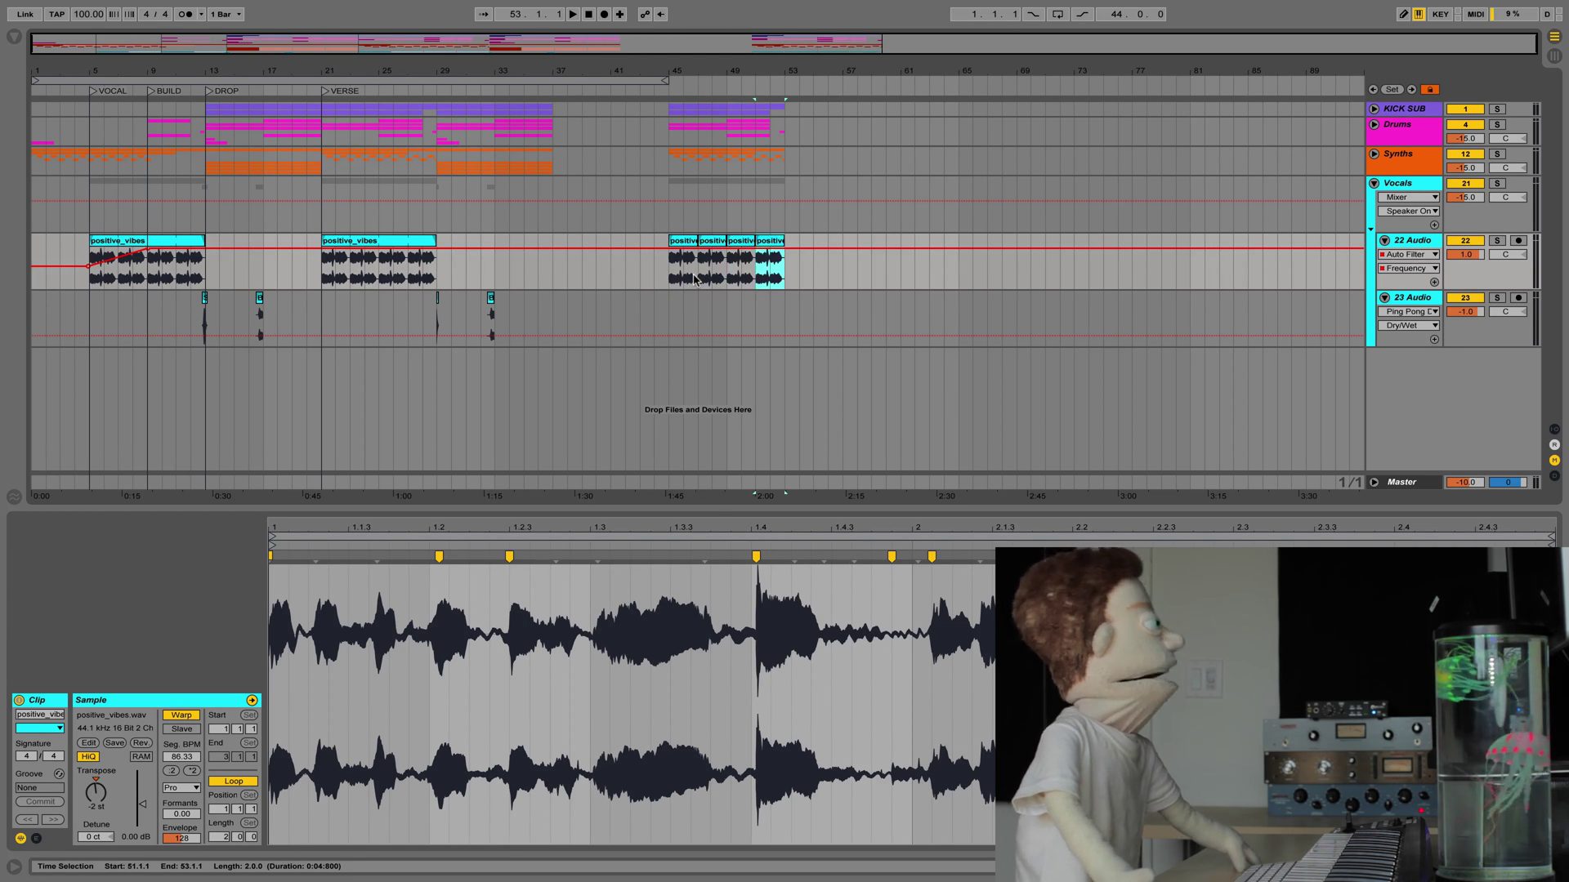
{"action": "key", "text": "ctrl+z"}
{"action": "key", "text": "ctrl+z"}
{"action": "key", "text": "ctrl+z"}
{"action": "key", "text": "ctrl+z"}
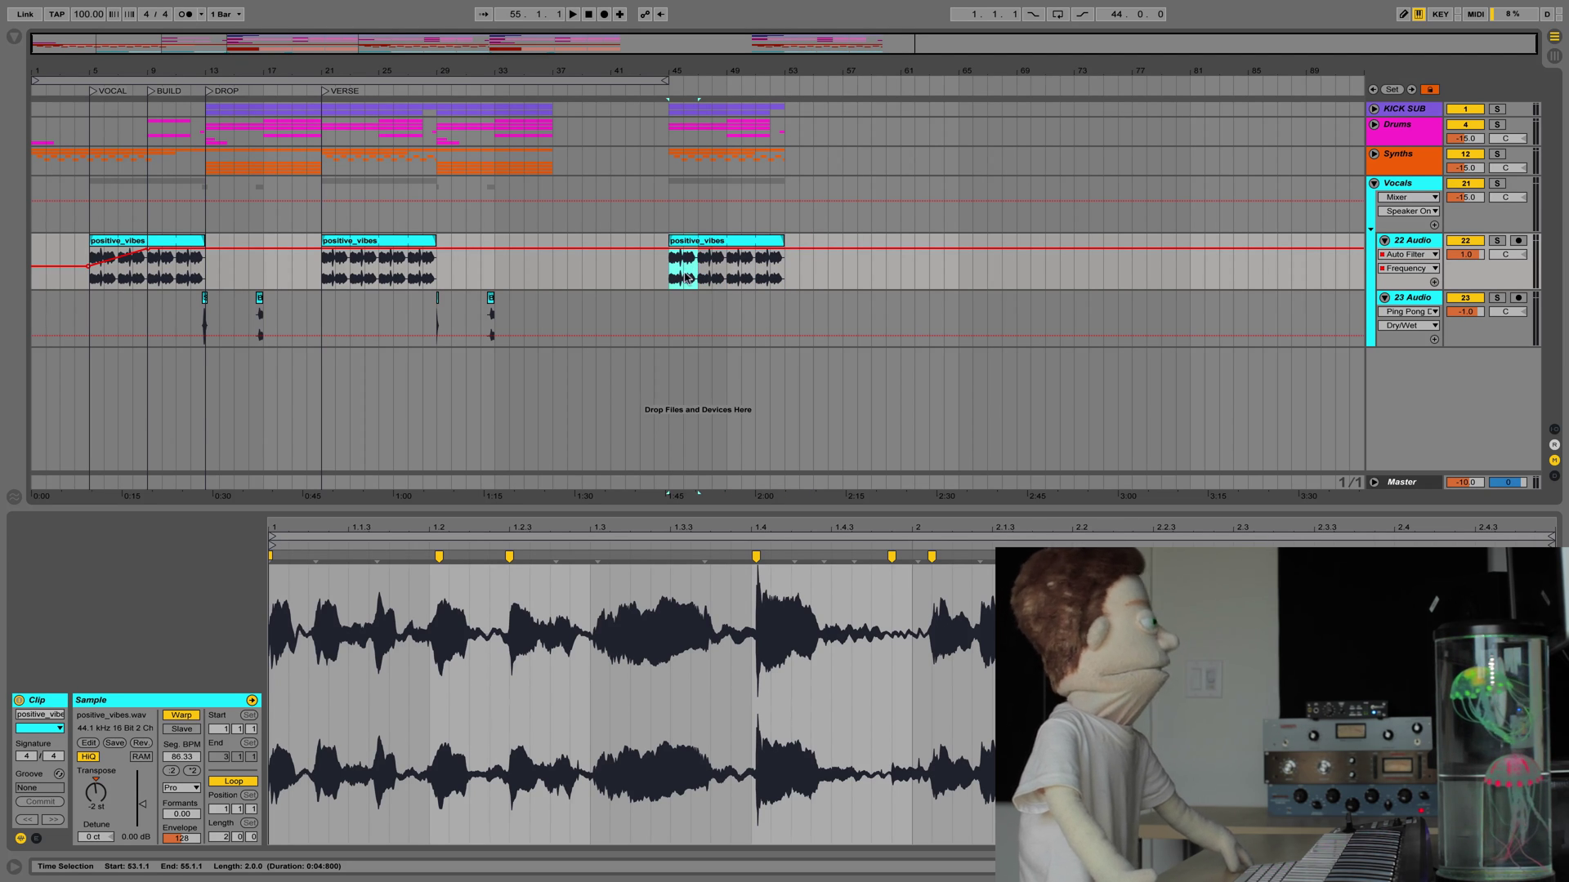
{"action": "left_click", "coordinate": [226, 783]}
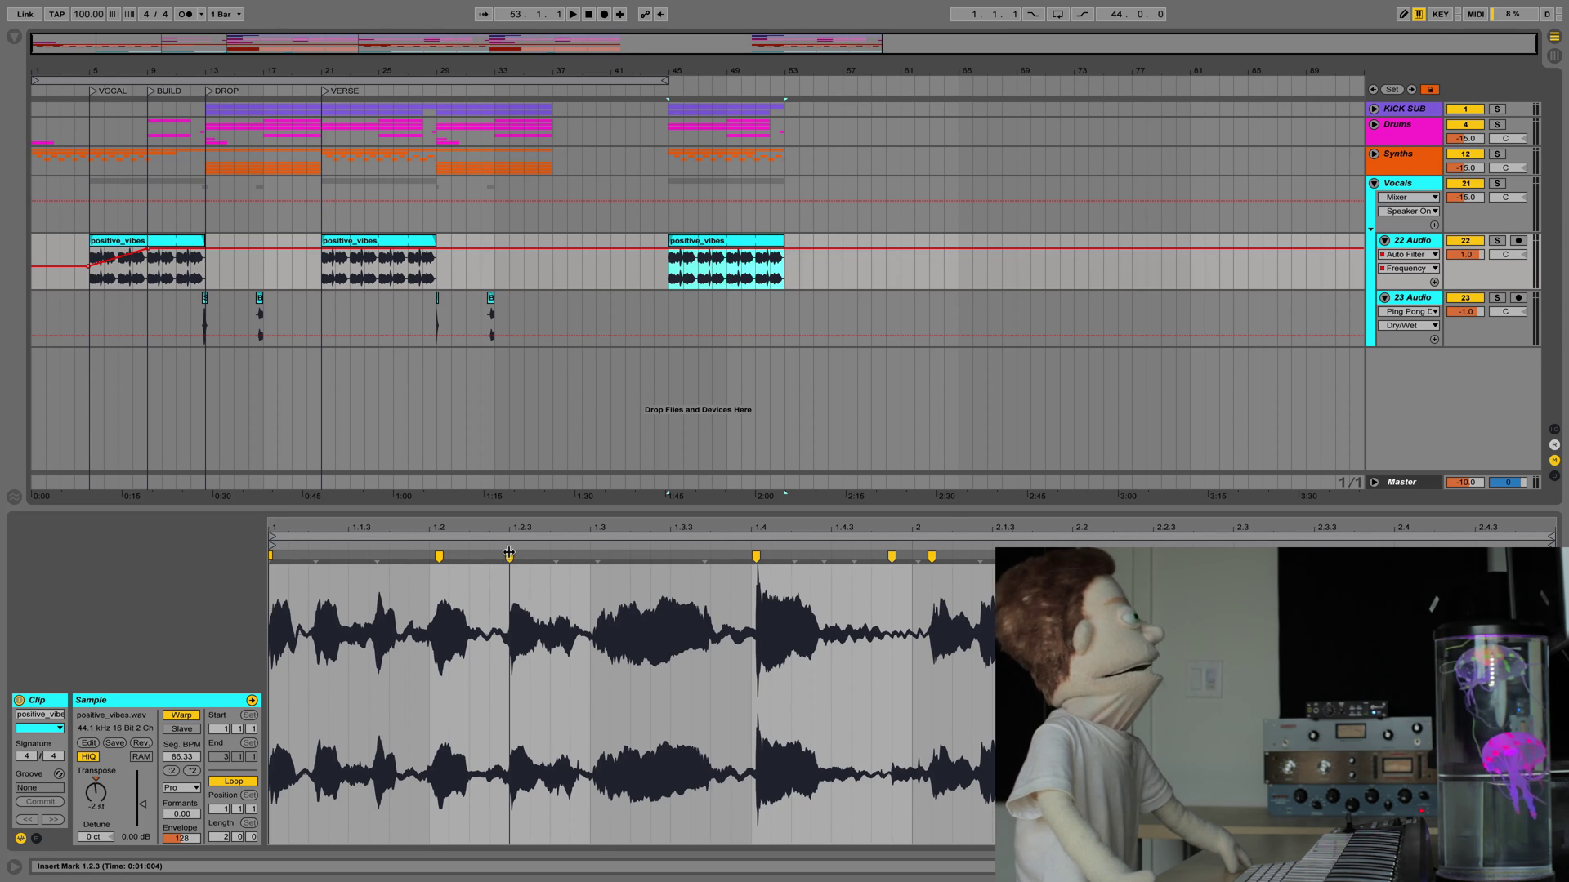
{"action": "left_click_drag", "start_coordinate": [528, 555], "coordinate": [568, 555]}
{"action": "key", "text": "space"}
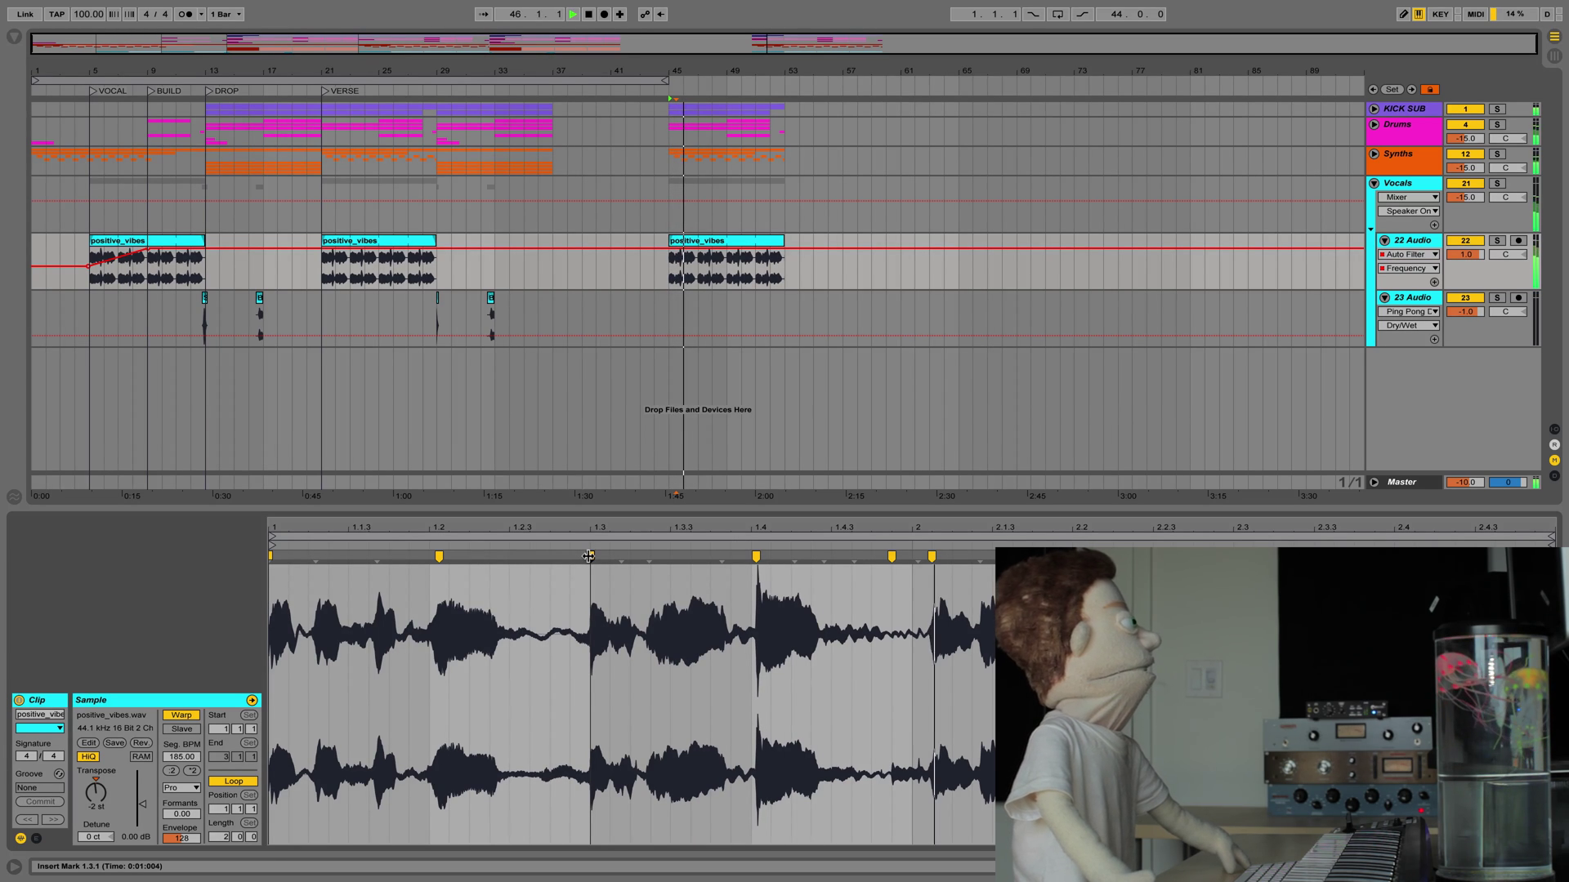
{"action": "left_click_drag", "start_coordinate": [588, 557], "coordinate": [509, 556]}
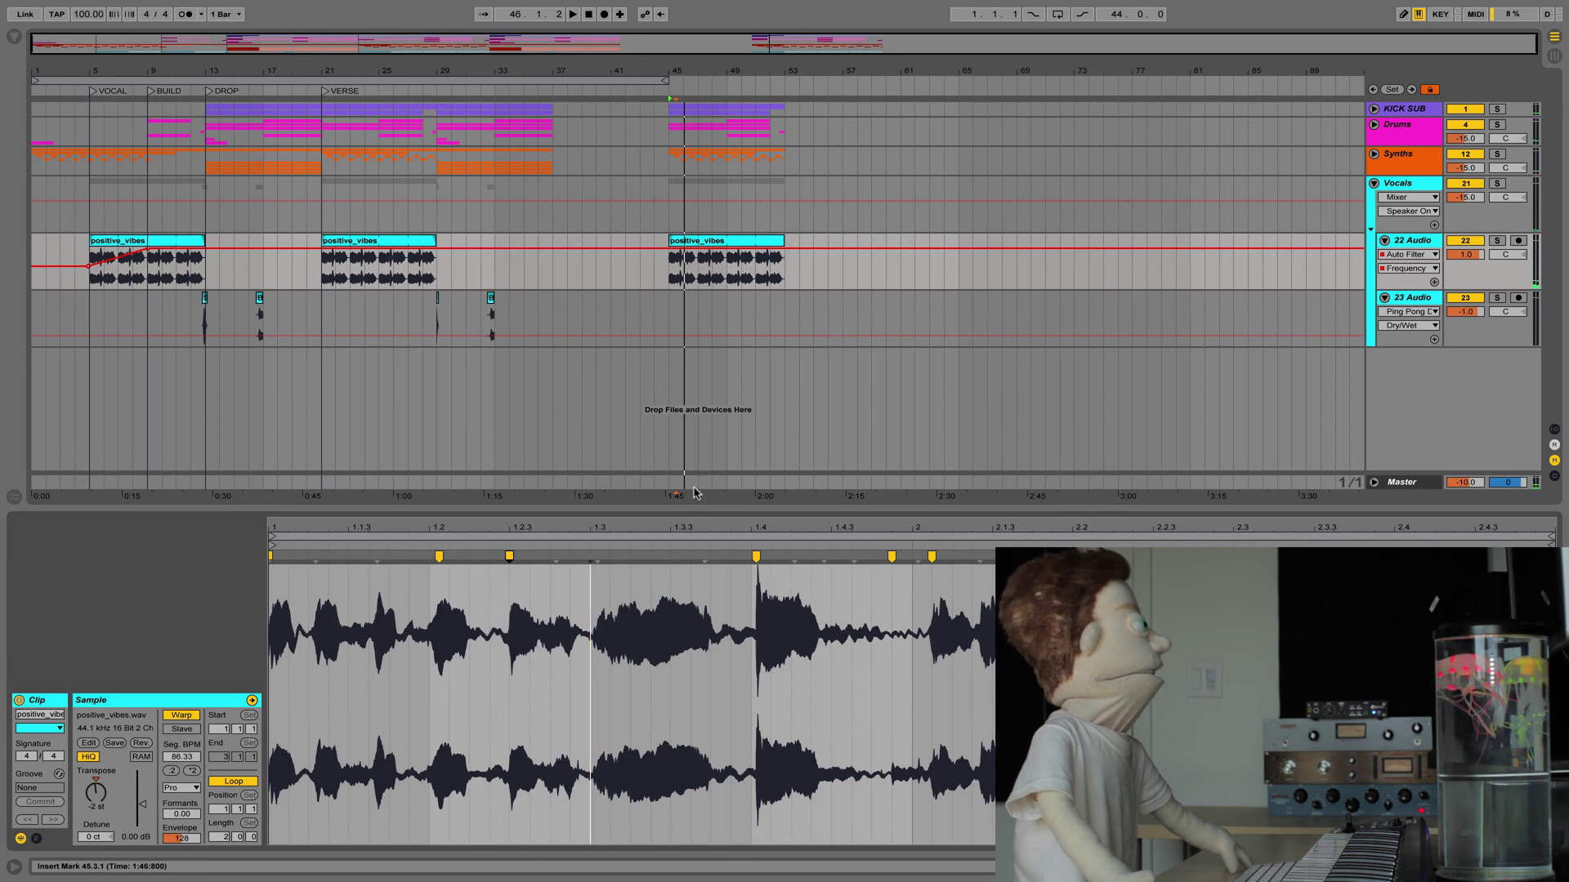